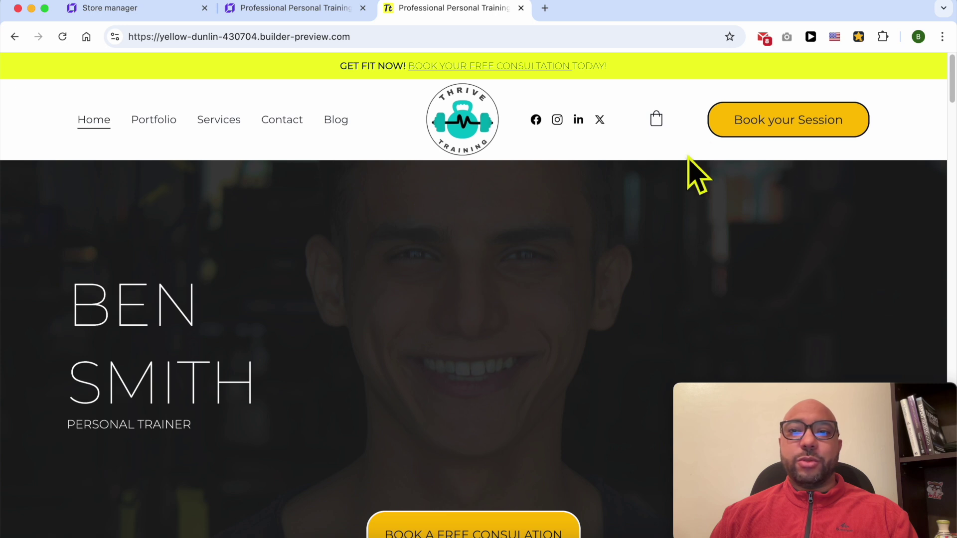
Jump from the published site's header to the section for booking a session
{"action": "left_click", "coordinate": [734, 125]}
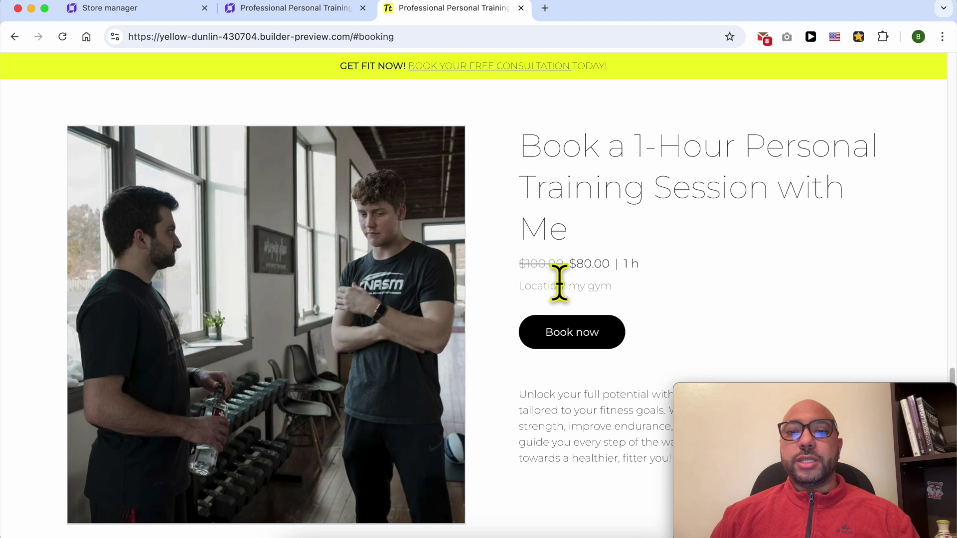
In the store manager's appointments, examine the Block time calendar month by month through June 2025 and close it without blocking dates
{"action": "left_click", "coordinate": [170, 15]}
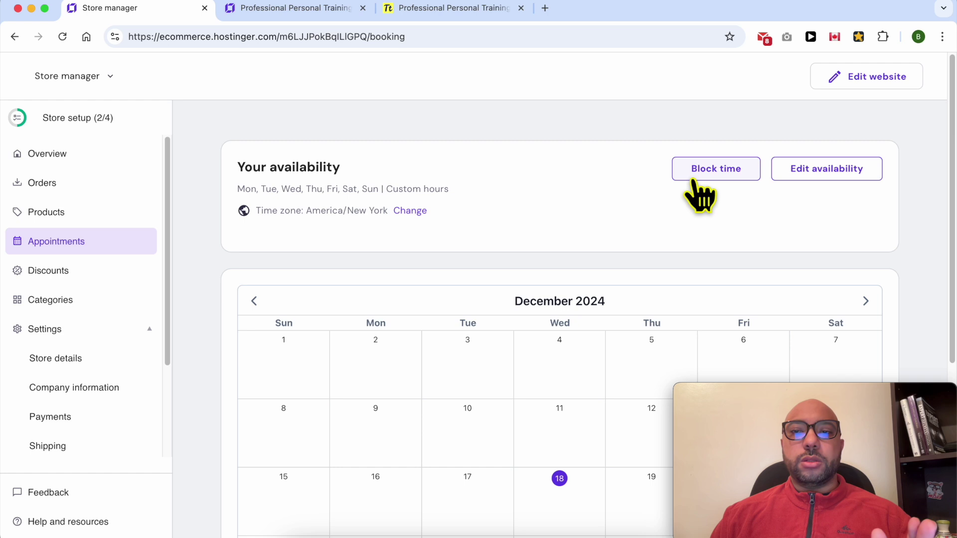
{"action": "left_click", "coordinate": [716, 170]}
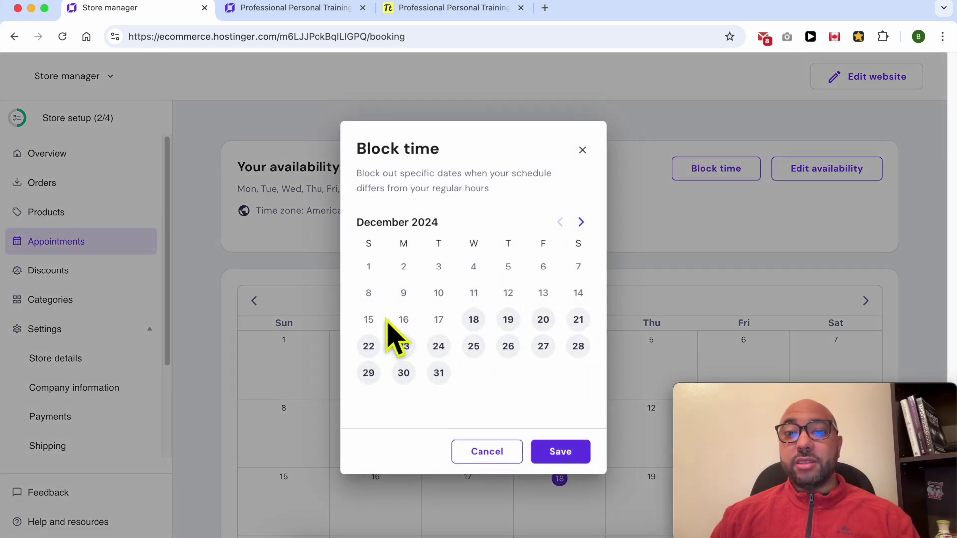
{"action": "left_click_drag", "start_coordinate": [399, 173], "coordinate": [462, 174]}
{"action": "left_click", "coordinate": [580, 222]}
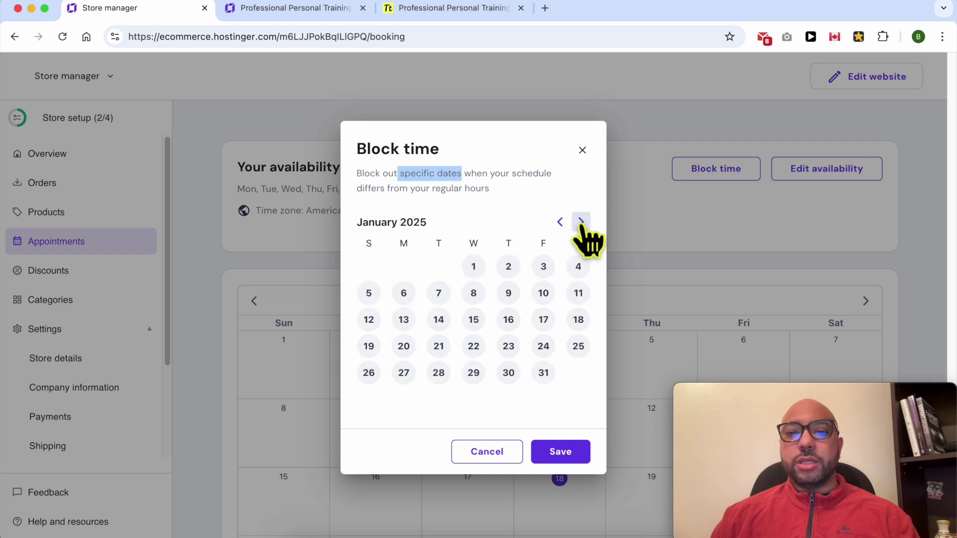
{"action": "left_click", "coordinate": [581, 223]}
{"action": "left_click", "coordinate": [580, 223]}
{"action": "left_click", "coordinate": [581, 223]}
{"action": "left_click", "coordinate": [580, 223]}
{"action": "left_click", "coordinate": [581, 223]}
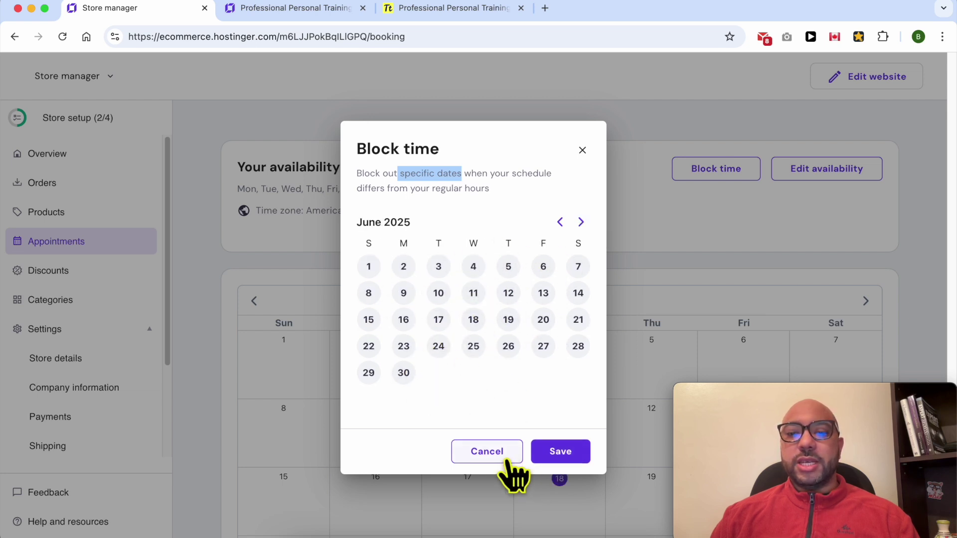
{"action": "left_click", "coordinate": [582, 150]}
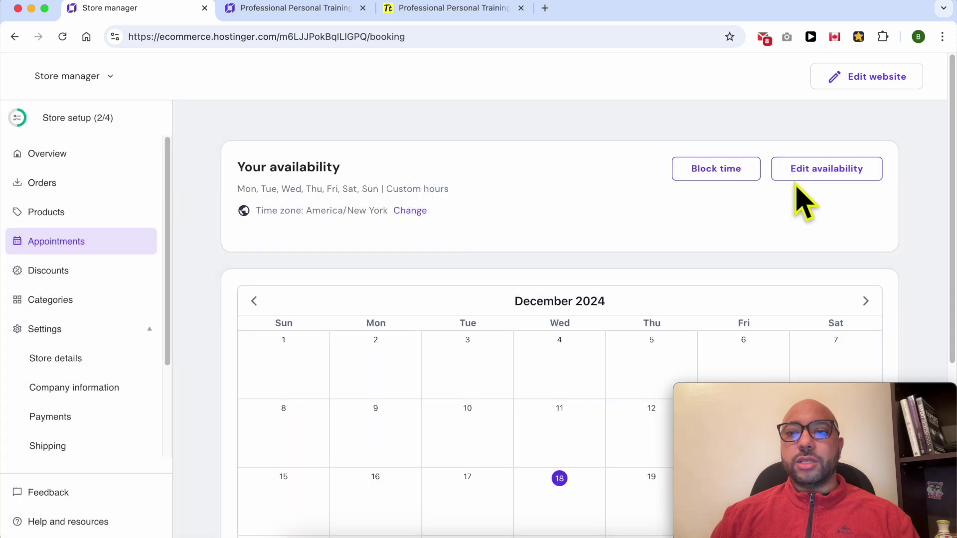
Review the weekly appointment hours and Monday's start time choices, then close the availability settings without saving
{"action": "left_click", "coordinate": [827, 172]}
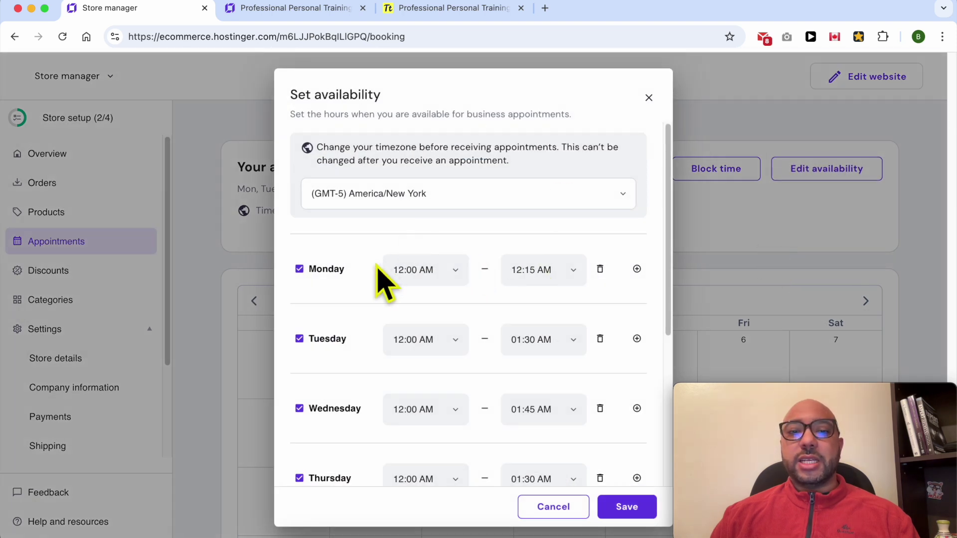
{"action": "scroll", "coordinate": [371, 299], "scroll_direction": "down", "scroll_amount": 5}
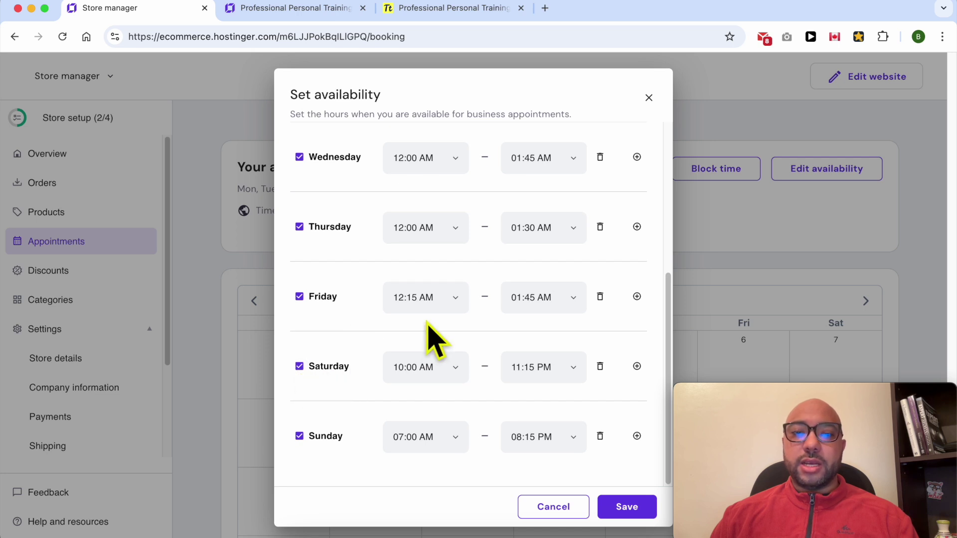
{"action": "scroll", "coordinate": [435, 341], "scroll_direction": "up", "scroll_amount": 5}
{"action": "left_click", "coordinate": [454, 270]}
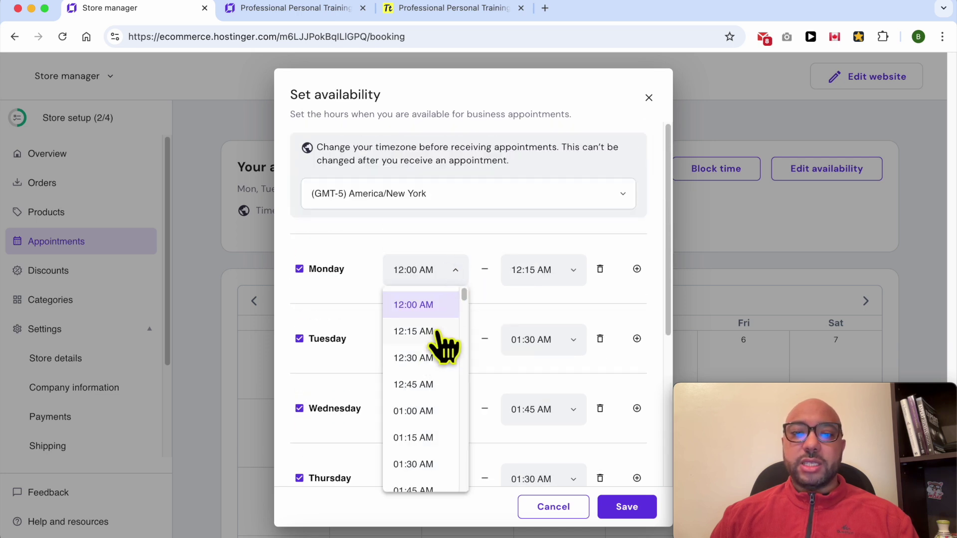
{"action": "left_click", "coordinate": [436, 307]}
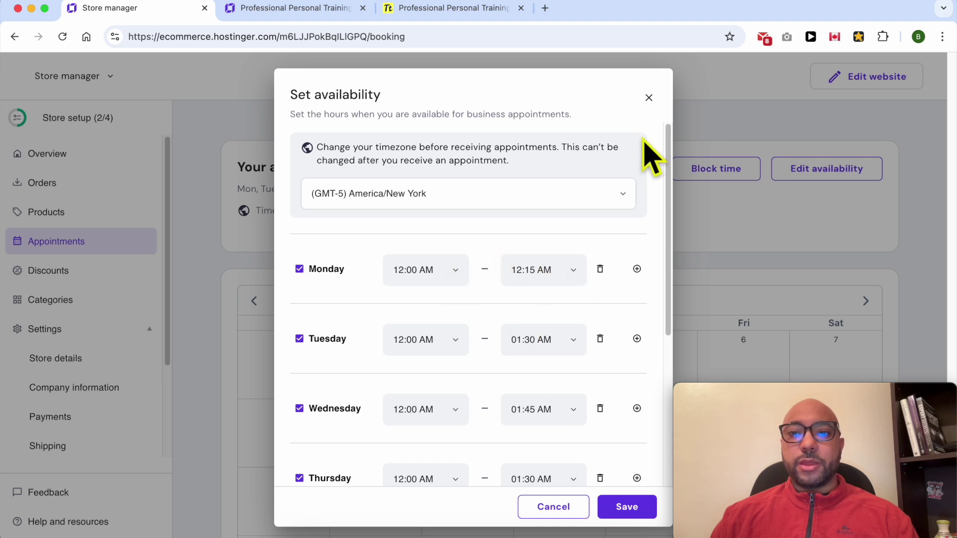
{"action": "left_click", "coordinate": [649, 98]}
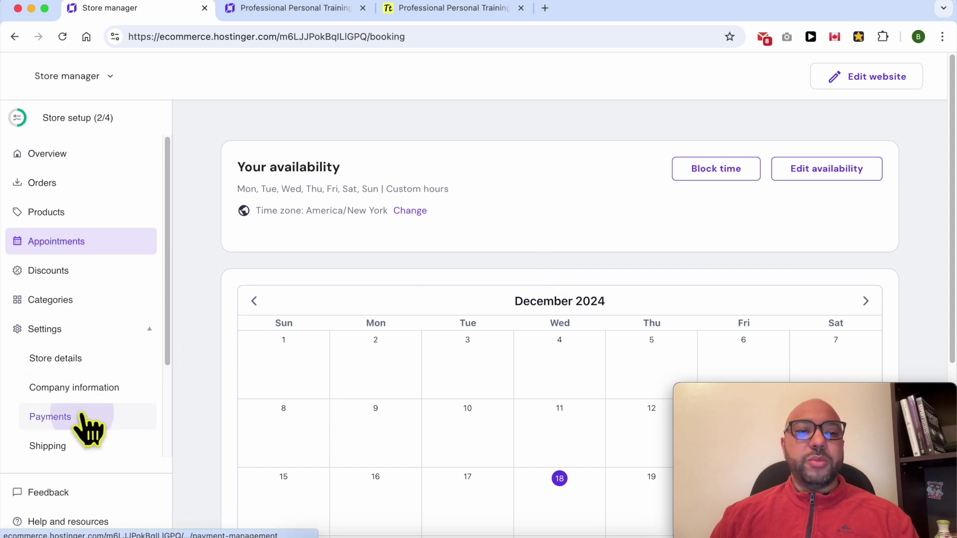
Examine the store's payment settings, including the PayPal status and the manual payment methods
{"action": "left_click", "coordinate": [88, 429]}
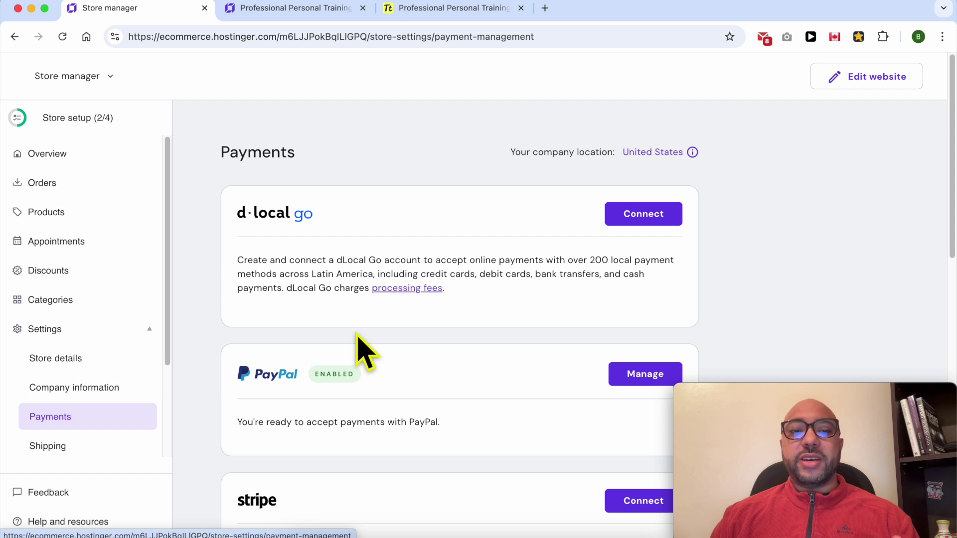
{"action": "scroll", "coordinate": [369, 333], "scroll_direction": "down", "scroll_amount": 3}
{"action": "scroll", "coordinate": [368, 325], "scroll_direction": "up", "scroll_amount": 2}
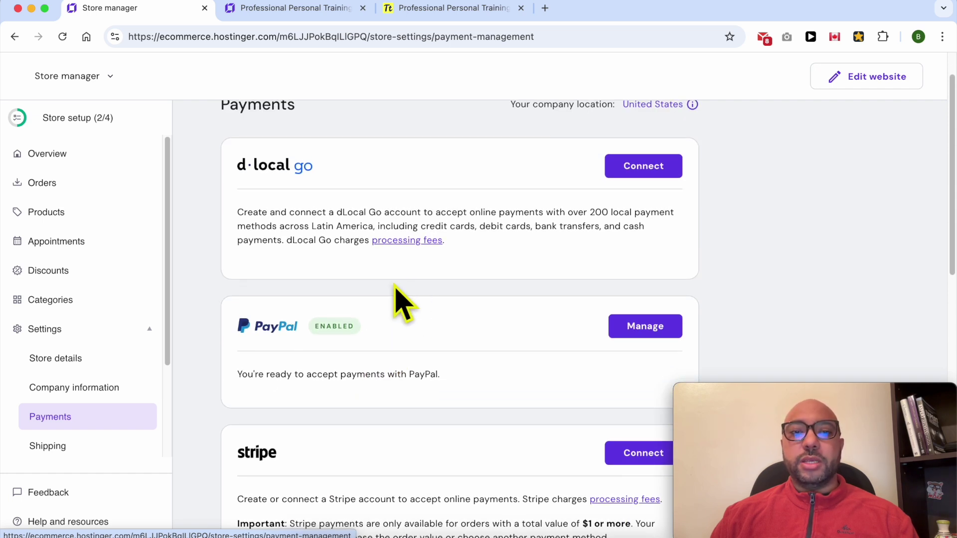
{"action": "scroll", "coordinate": [395, 299], "scroll_direction": "up", "scroll_amount": 2}
{"action": "left_click_drag", "start_coordinate": [366, 375], "coordinate": [295, 380]}
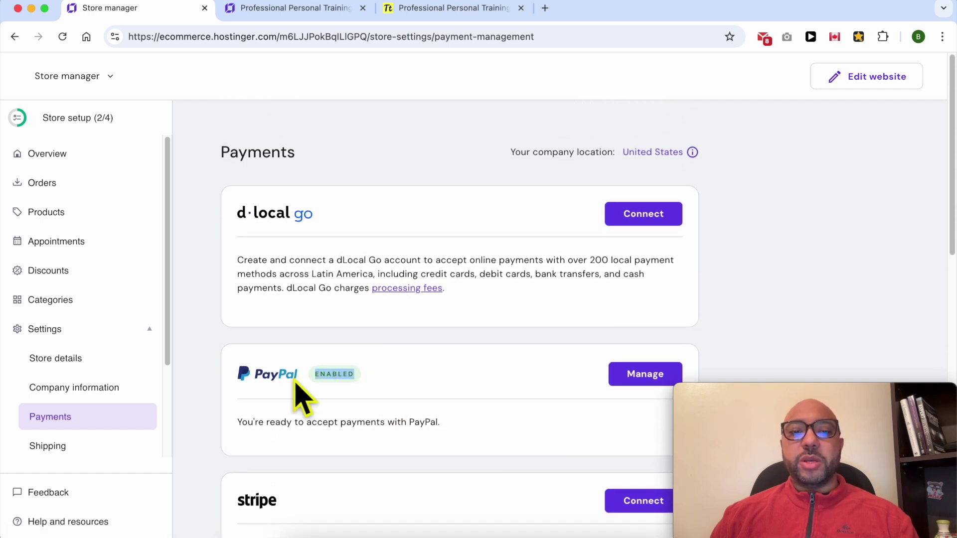
{"action": "scroll", "coordinate": [438, 373], "scroll_direction": "down", "scroll_amount": 10}
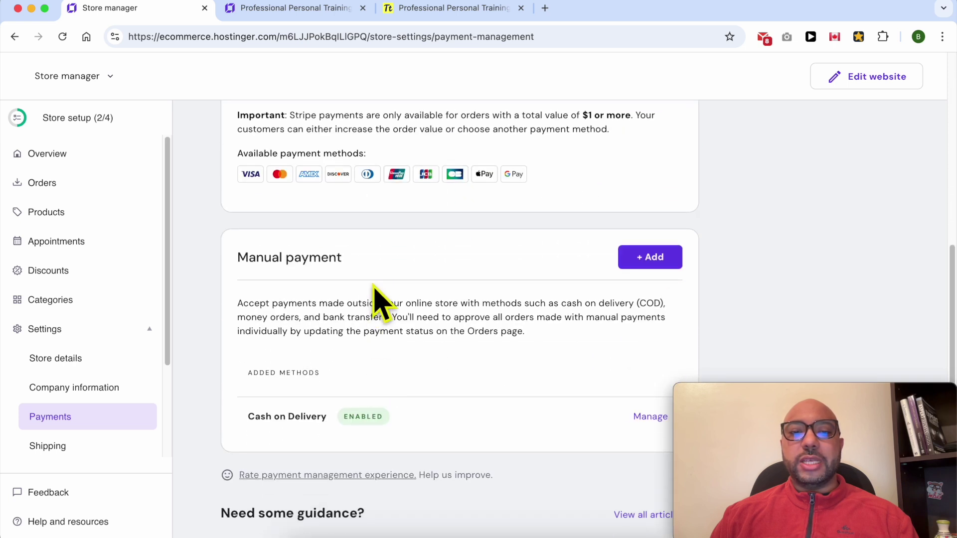
{"action": "left_click_drag", "start_coordinate": [342, 258], "coordinate": [245, 259]}
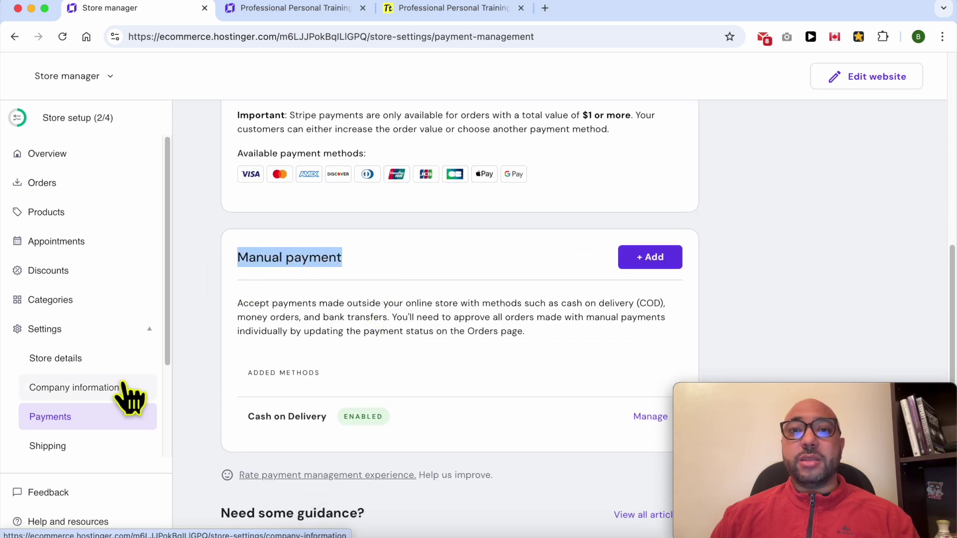
{"action": "left_click", "coordinate": [211, 322]}
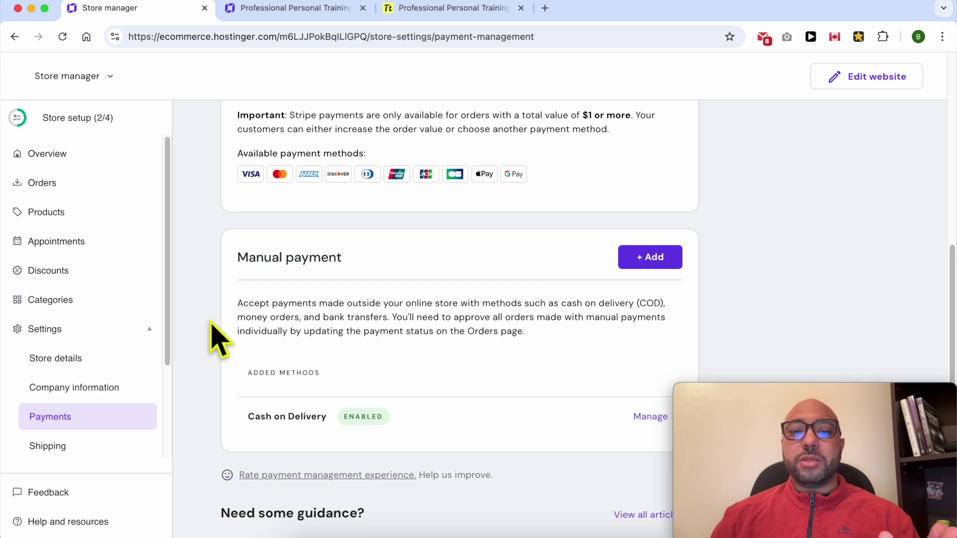
Switch to the website builder and examine the home page's sections down to the BOOK YOUR SESSION heading and its appointment product
{"action": "left_click", "coordinate": [330, 9]}
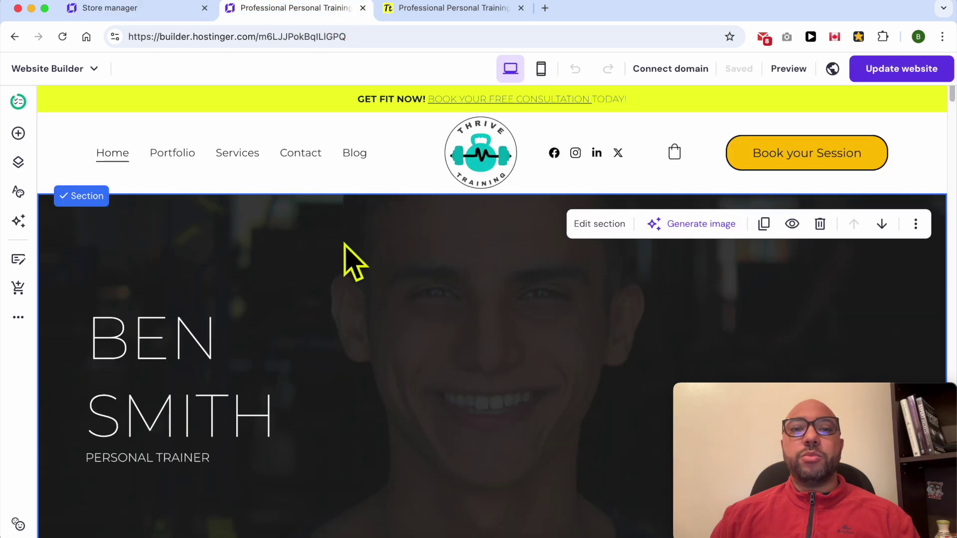
{"action": "scroll", "coordinate": [402, 272], "scroll_direction": "down", "scroll_amount": 10}
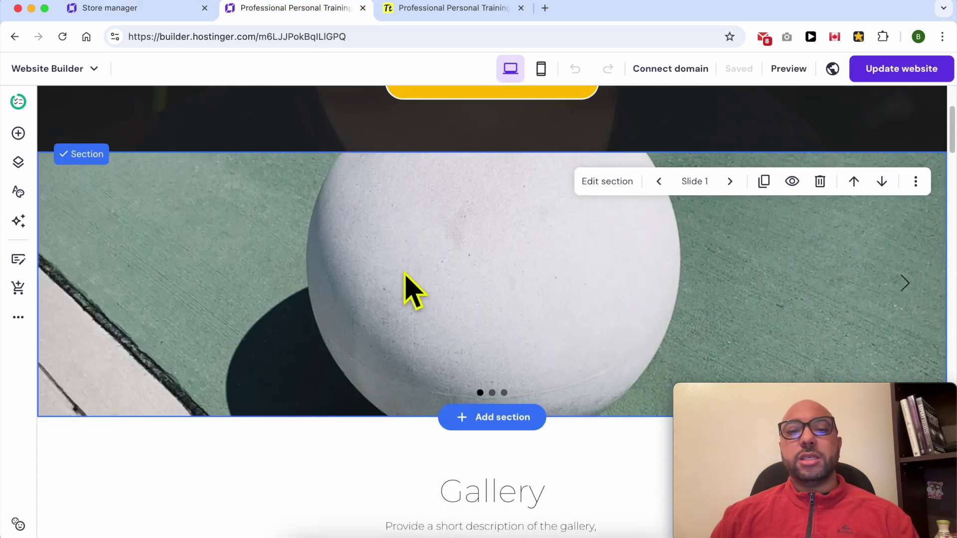
{"action": "scroll", "coordinate": [402, 270], "scroll_direction": "down", "scroll_amount": 15}
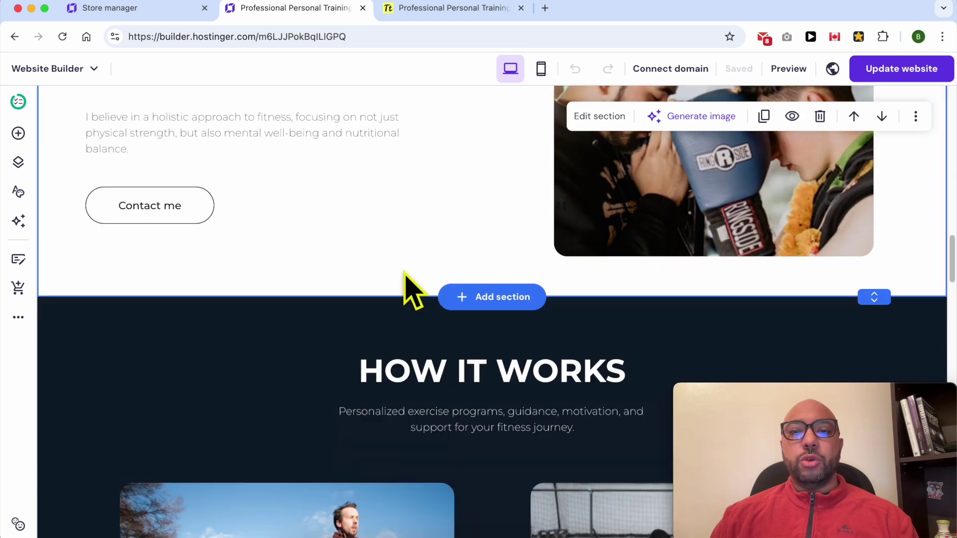
{"action": "scroll", "coordinate": [402, 269], "scroll_direction": "down", "scroll_amount": 15}
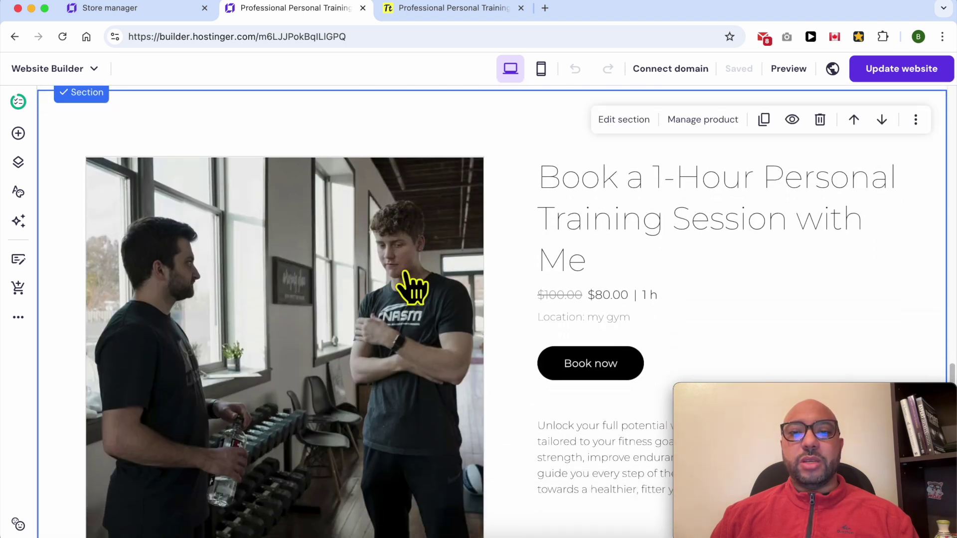
{"action": "scroll", "coordinate": [491, 281], "scroll_direction": "up", "scroll_amount": 2}
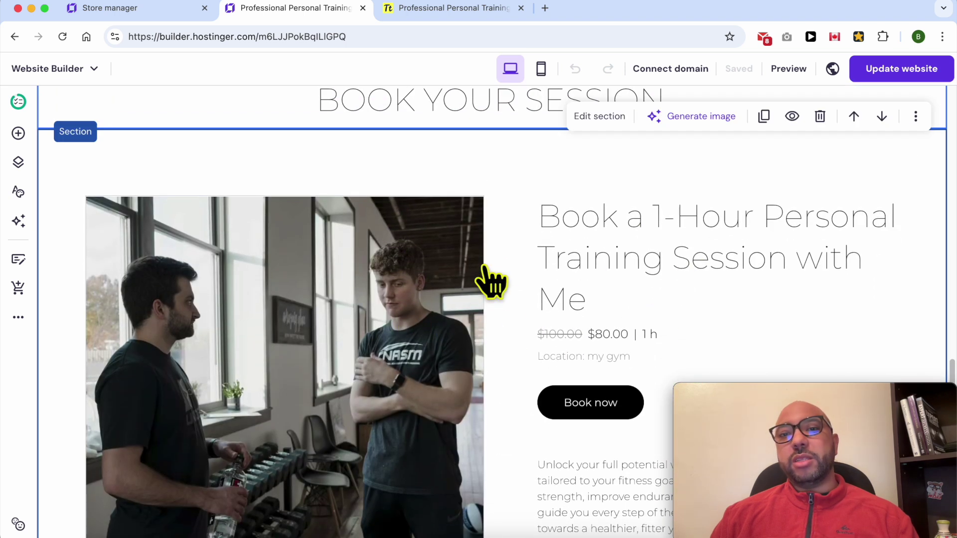
{"action": "scroll", "coordinate": [518, 230], "scroll_direction": "up", "scroll_amount": 2}
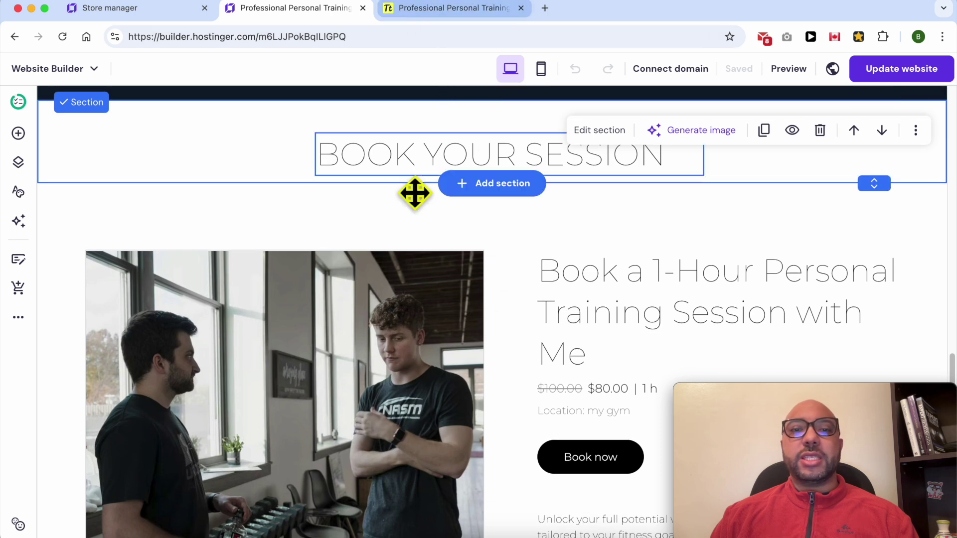
{"action": "scroll", "coordinate": [538, 379], "scroll_direction": "up", "scroll_amount": 1}
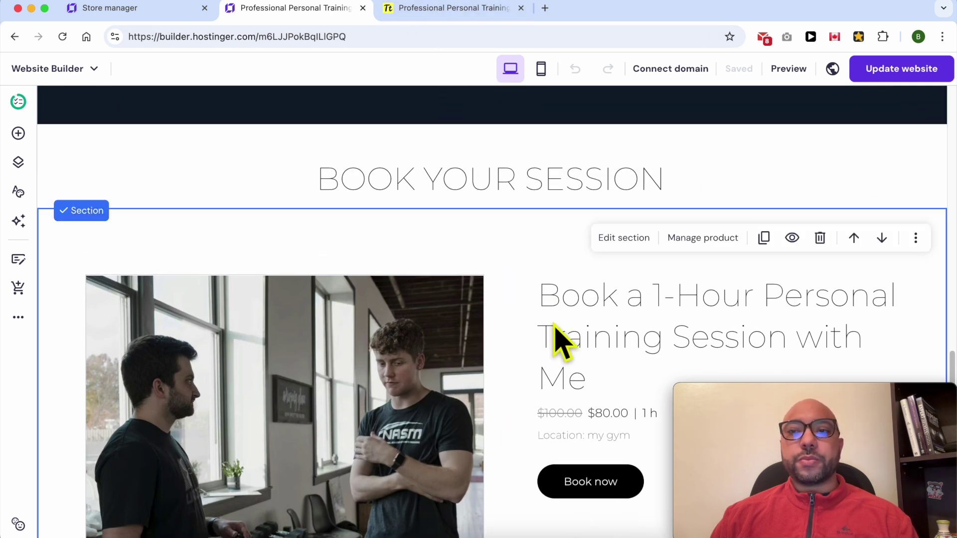
Check where the header's Book your Session link leads and inspect the booking section there
{"action": "scroll", "coordinate": [554, 321], "scroll_direction": "up", "scroll_amount": 20}
{"action": "scroll", "coordinate": [554, 329], "scroll_direction": "up", "scroll_amount": 8}
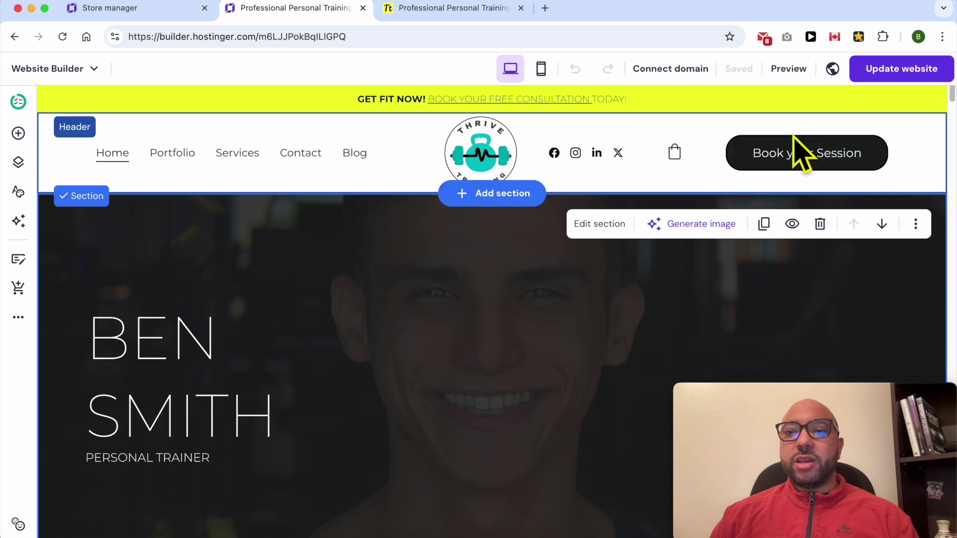
{"action": "left_click", "coordinate": [829, 154]}
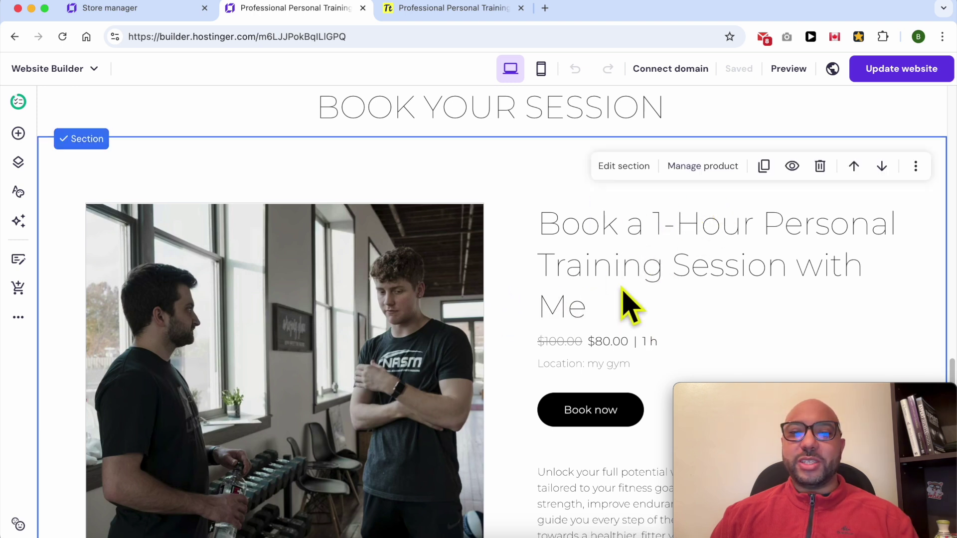
{"action": "scroll", "coordinate": [583, 356], "scroll_direction": "down", "scroll_amount": 3}
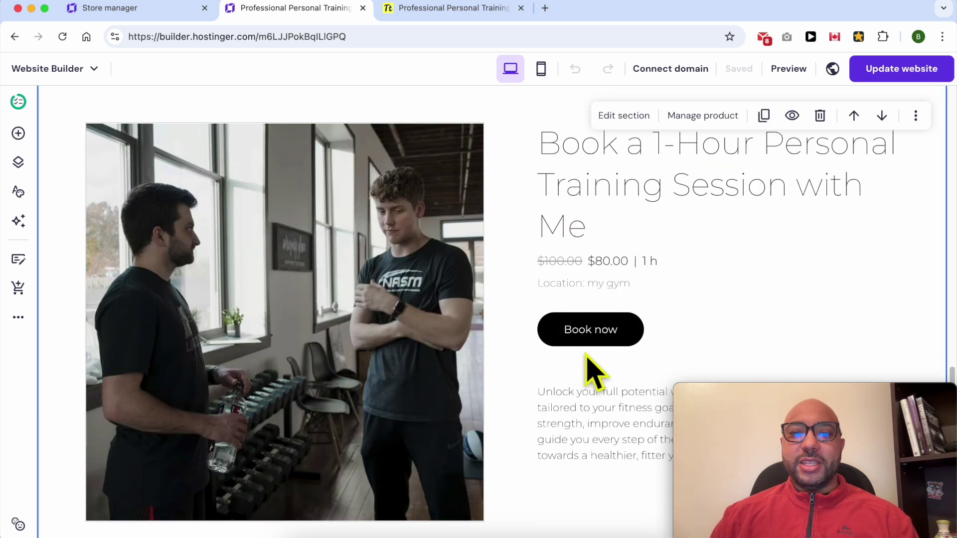
Publish the website changes and open the live site
{"action": "left_click", "coordinate": [895, 79]}
{"action": "left_click", "coordinate": [875, 208]}
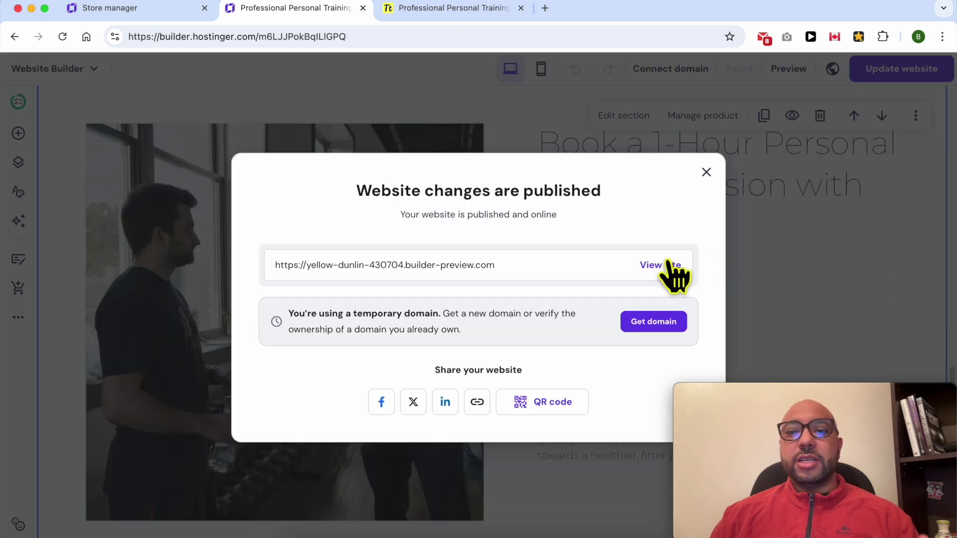
{"action": "left_click", "coordinate": [668, 265]}
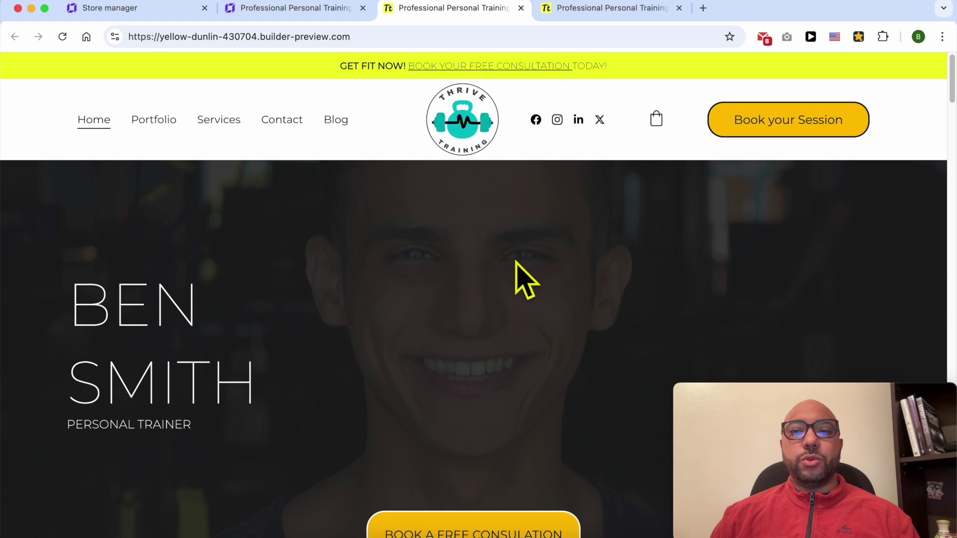
Go to the live site's booking section and review the training session's title, price, location and description
{"action": "left_click", "coordinate": [770, 131]}
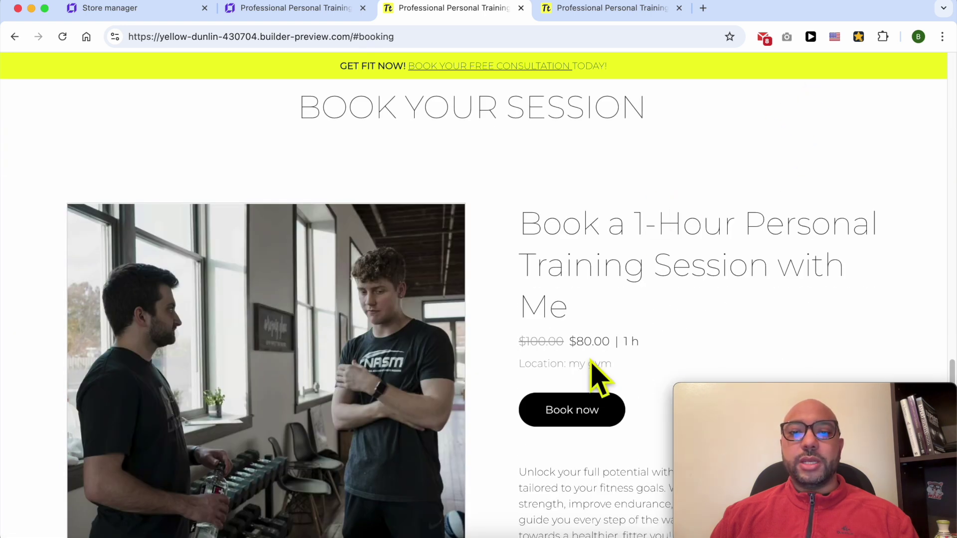
{"action": "scroll", "coordinate": [578, 433], "scroll_direction": "down", "scroll_amount": 2}
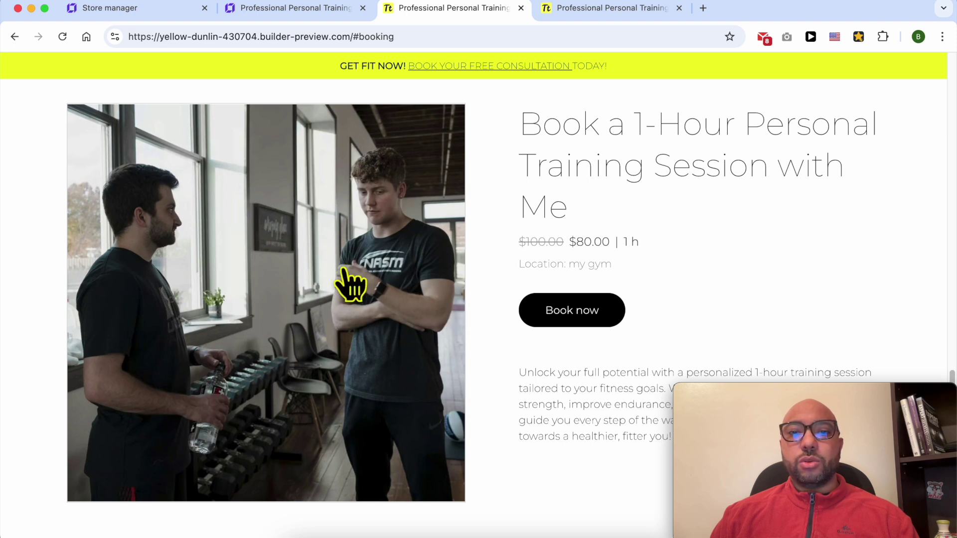
{"action": "triple_click", "coordinate": [621, 122]}
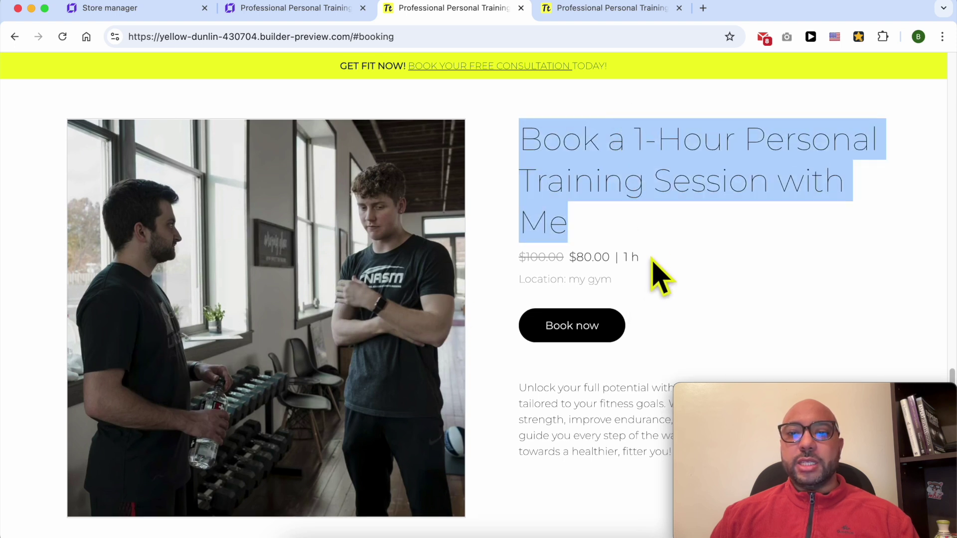
{"action": "left_click", "coordinate": [646, 162]}
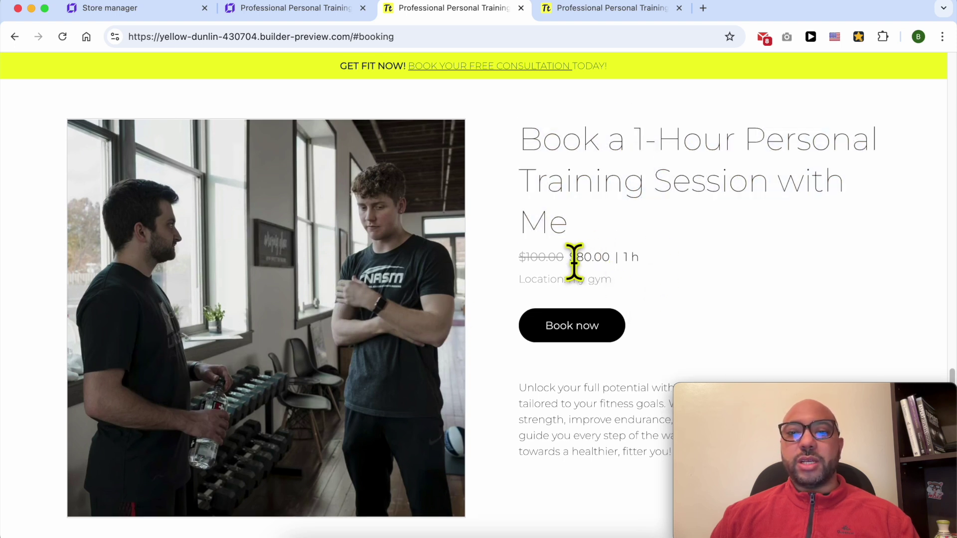
{"action": "triple_click", "coordinate": [623, 285]}
{"action": "triple_click", "coordinate": [571, 416]}
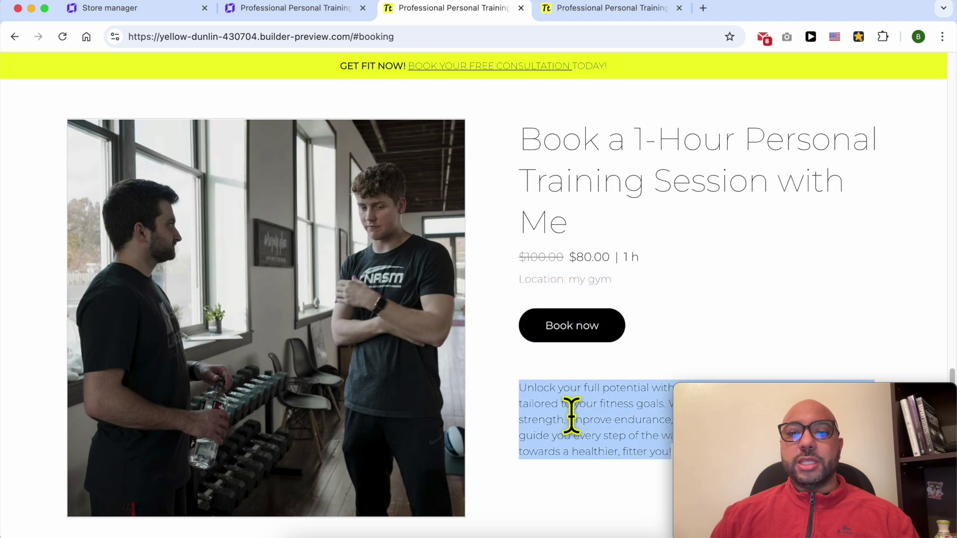
Start booking the 1-hour personal training session and browse the booking calendar forward to April 2025
{"action": "left_click", "coordinate": [576, 331]}
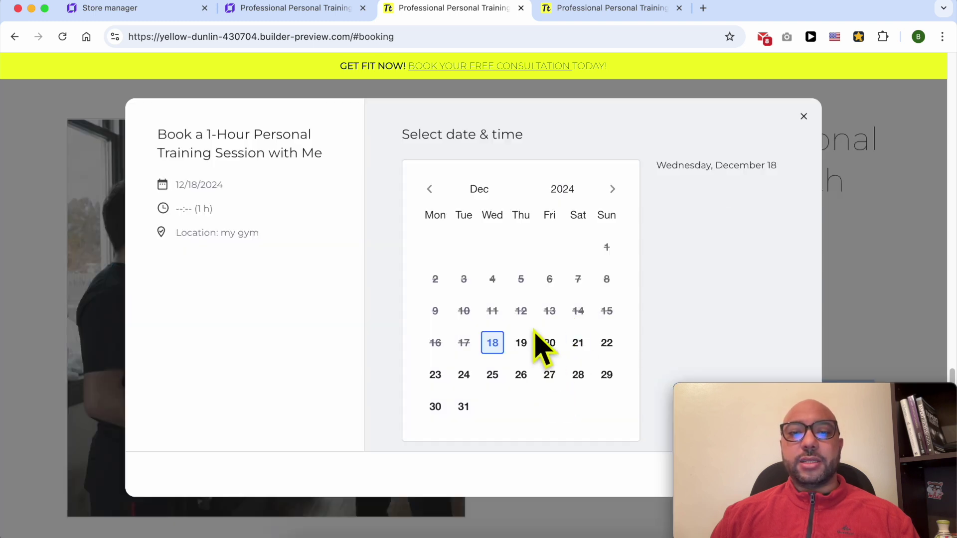
{"action": "left_click", "coordinate": [613, 190]}
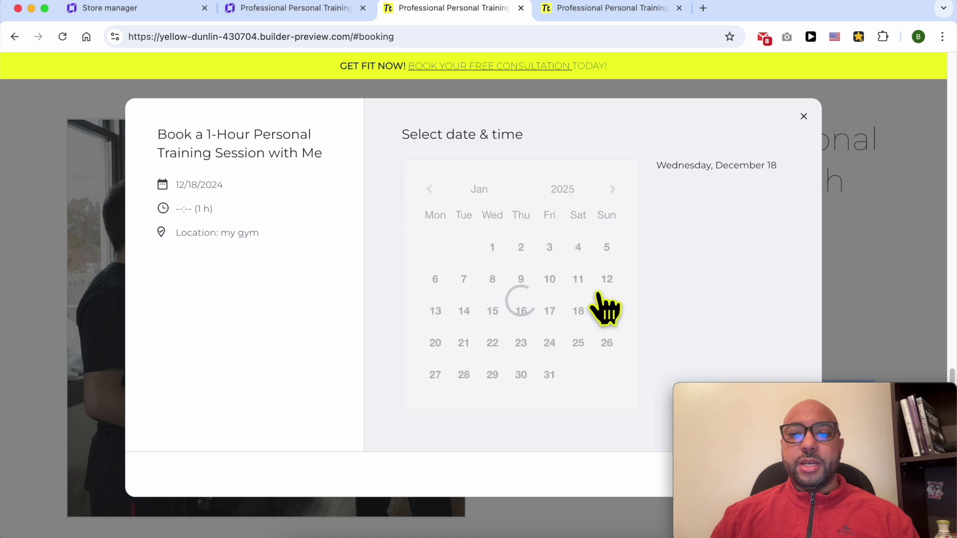
{"action": "left_click", "coordinate": [430, 189]}
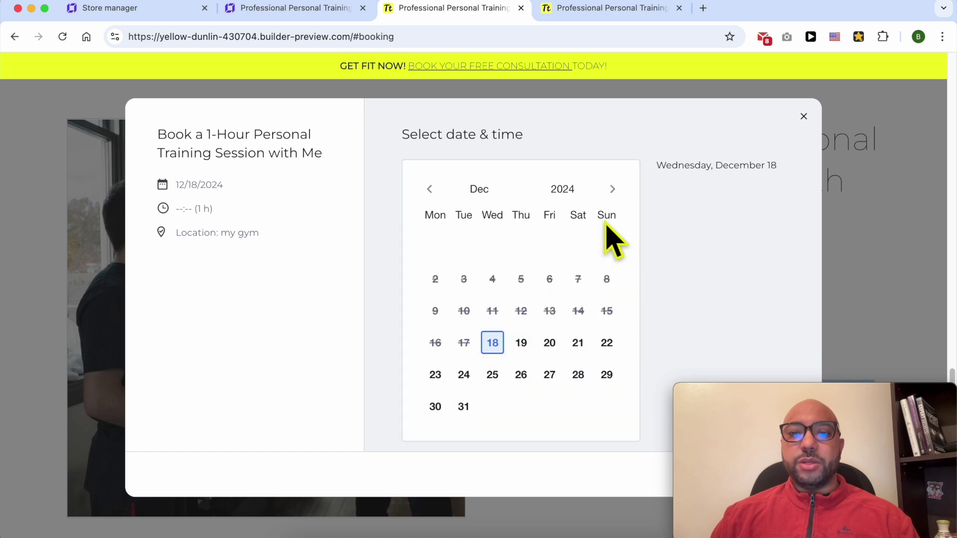
{"action": "left_click", "coordinate": [613, 189]}
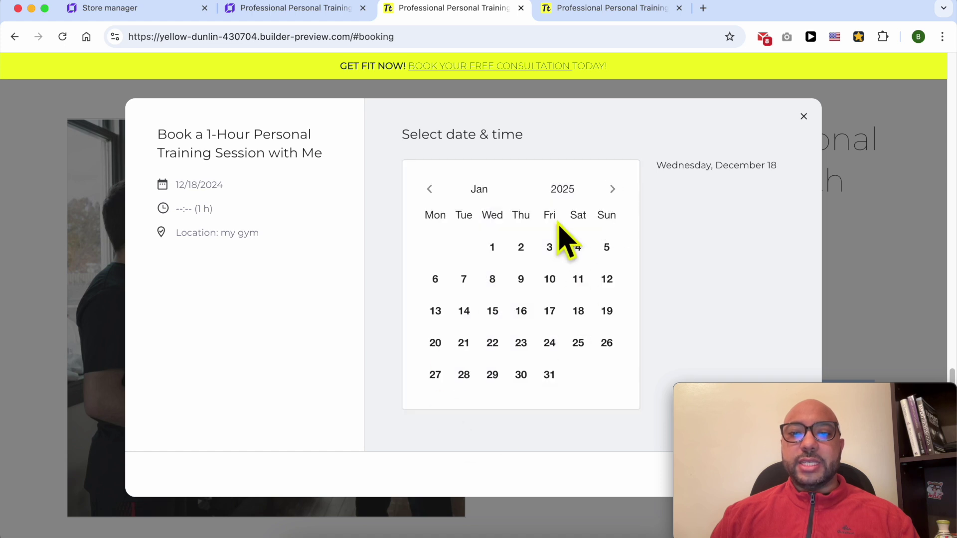
{"action": "left_click", "coordinate": [612, 189]}
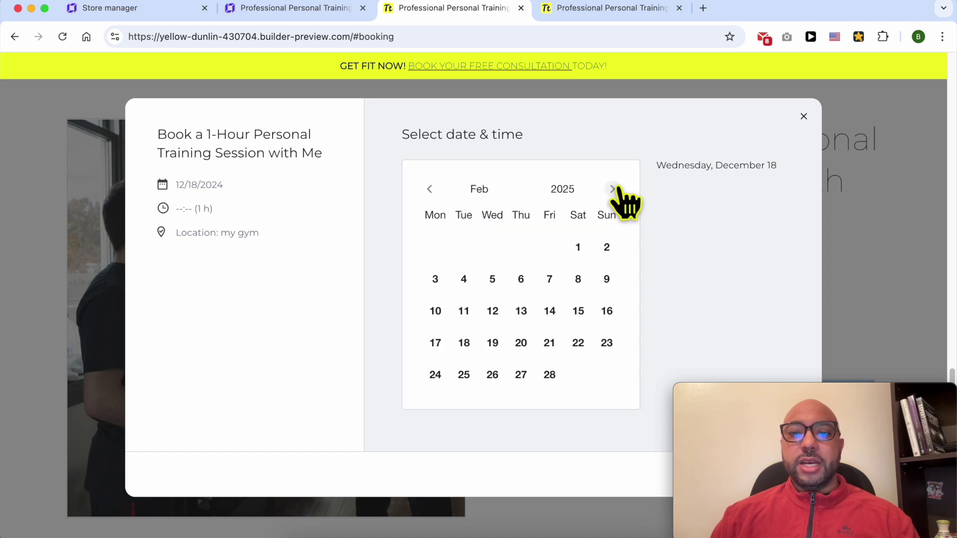
{"action": "left_click", "coordinate": [612, 190]}
{"action": "left_click", "coordinate": [613, 190]}
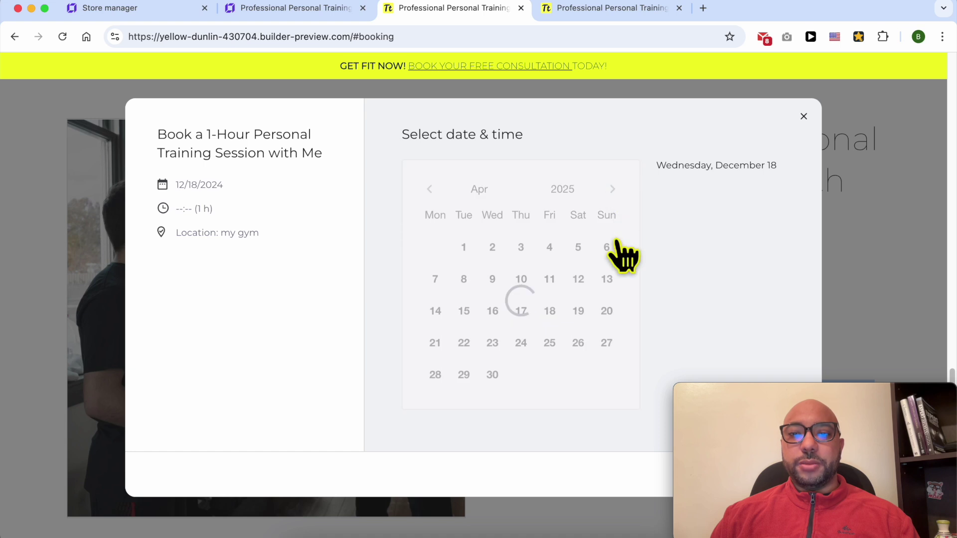
Choose April 16, 2025 at 05:00 AM for the session and proceed with the booking to the checkout
{"action": "left_click", "coordinate": [492, 311]}
{"action": "left_click_drag", "start_coordinate": [717, 396], "coordinate": [83, 387]}
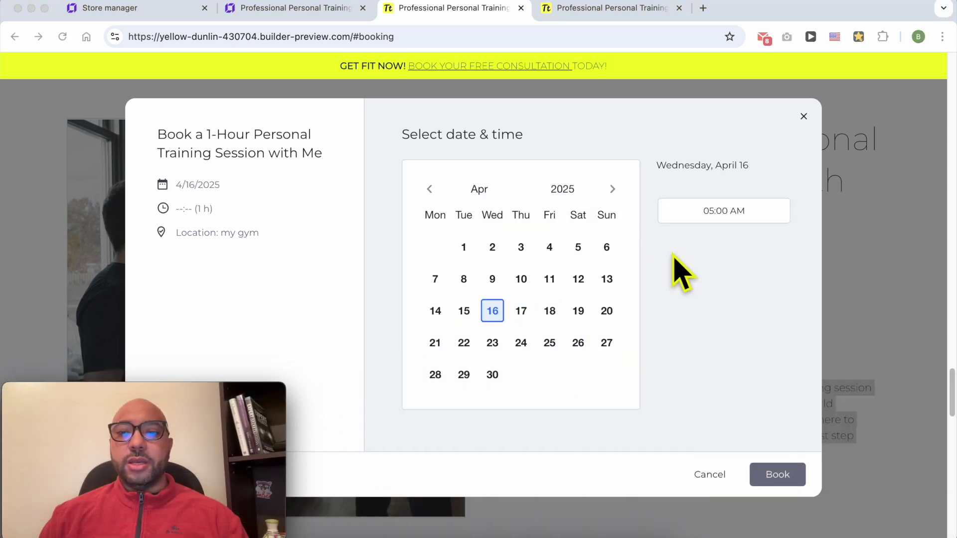
{"action": "left_click", "coordinate": [738, 215]}
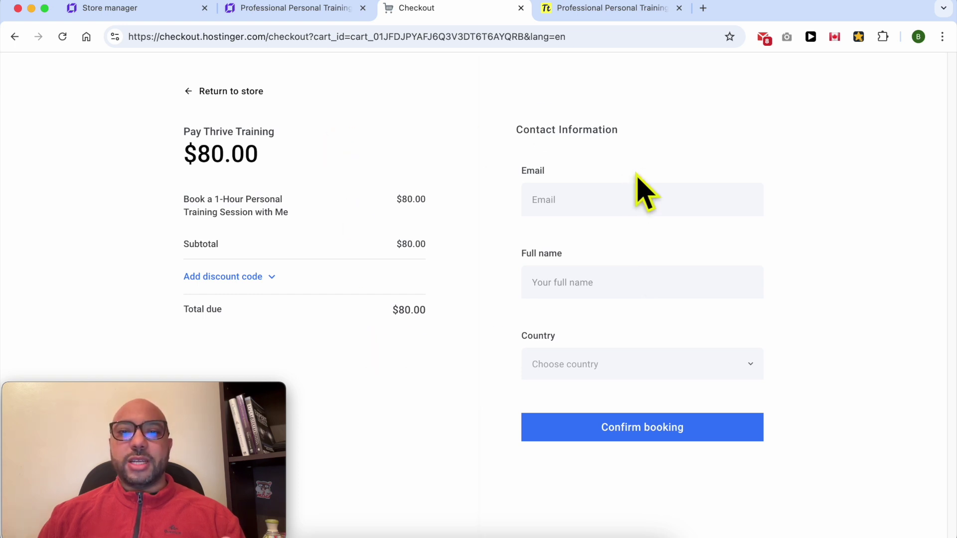
Review the enabled PayPal and manual payment methods in the store manager's payment settings and return to the checkout
{"action": "left_click", "coordinate": [192, 11]}
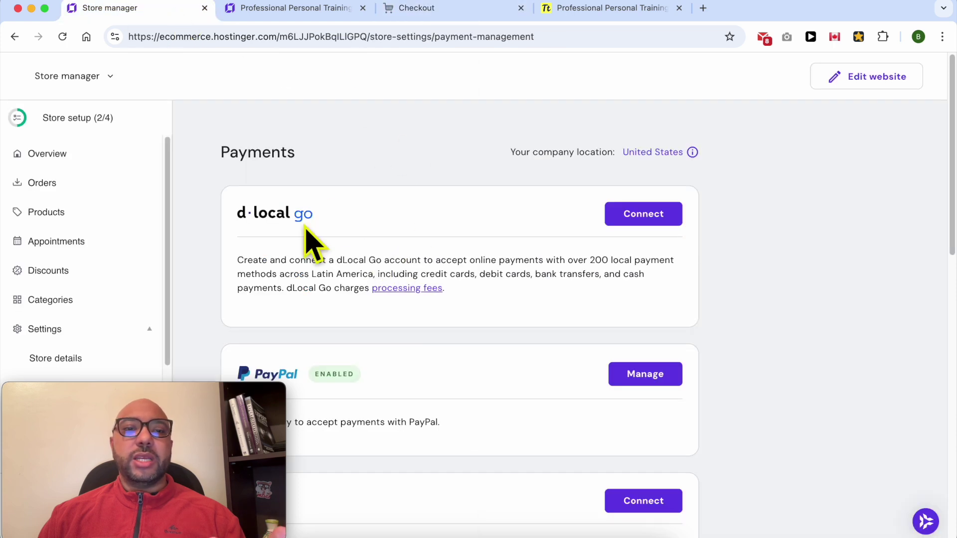
{"action": "scroll", "coordinate": [331, 285], "scroll_direction": "down", "scroll_amount": 10}
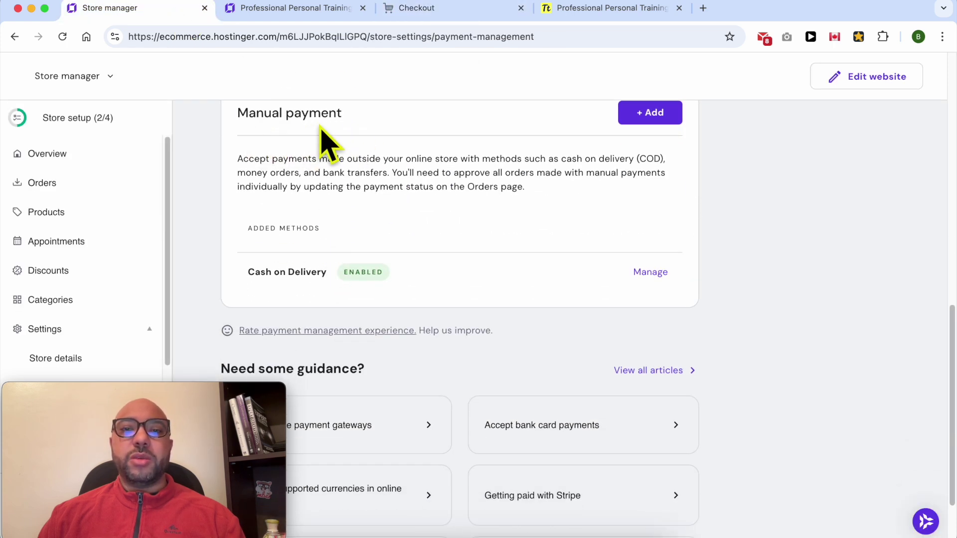
{"action": "left_click", "coordinate": [431, 15]}
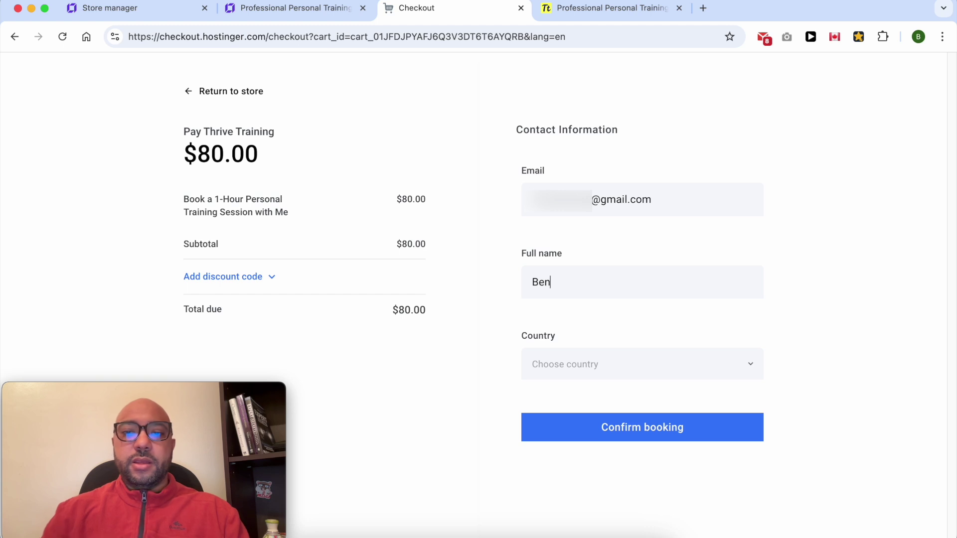
Fill in the customer's email and full name, choose United States and a state, and confirm the booking details
{"action": "left_click", "coordinate": [611, 361]}
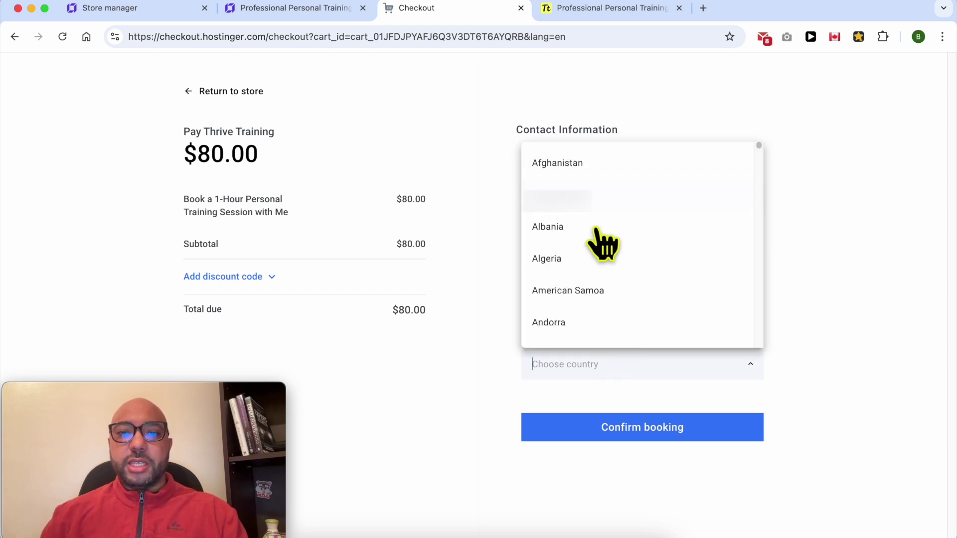
{"action": "scroll", "coordinate": [598, 287], "scroll_direction": "down", "scroll_amount": 4}
{"action": "type", "text": "un"}
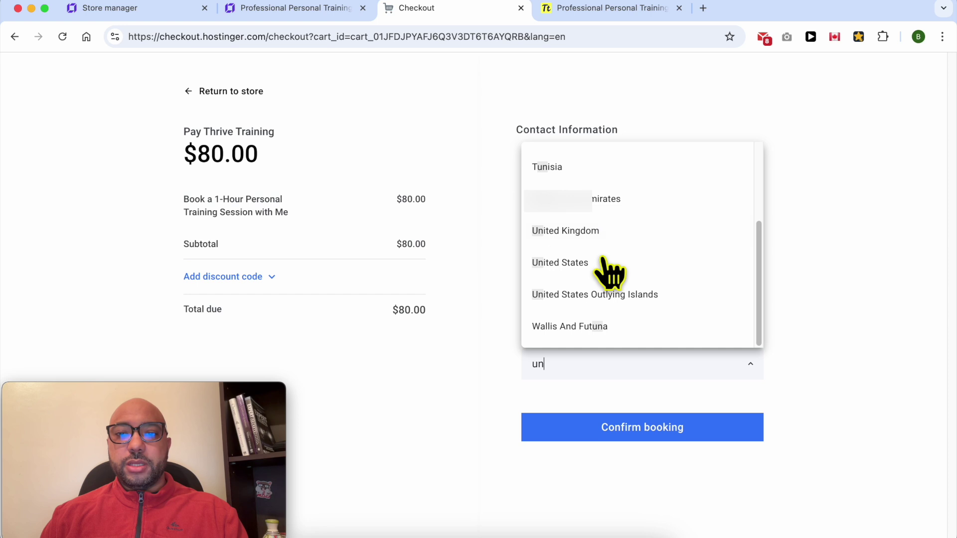
{"action": "left_click", "coordinate": [604, 262]}
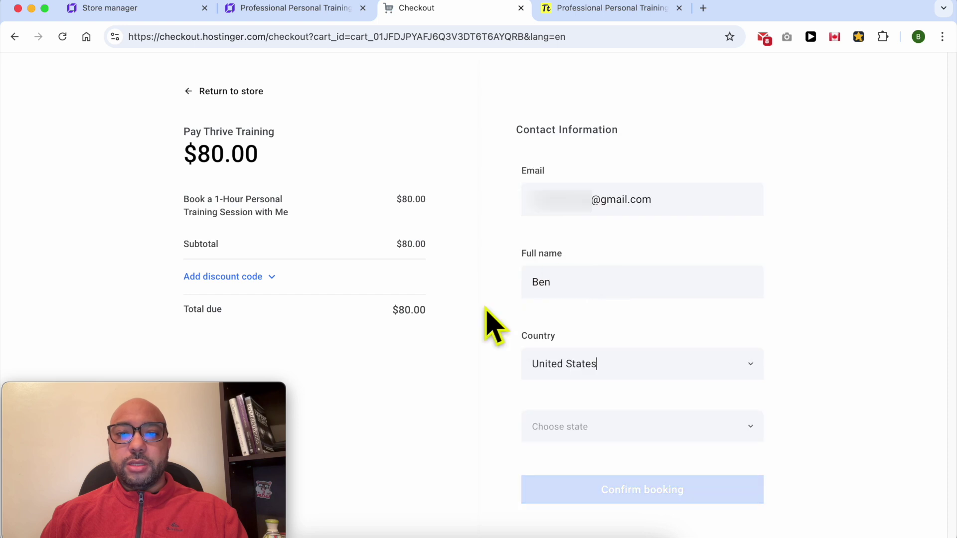
{"action": "left_click", "coordinate": [588, 422]}
{"action": "left_click", "coordinate": [600, 384]}
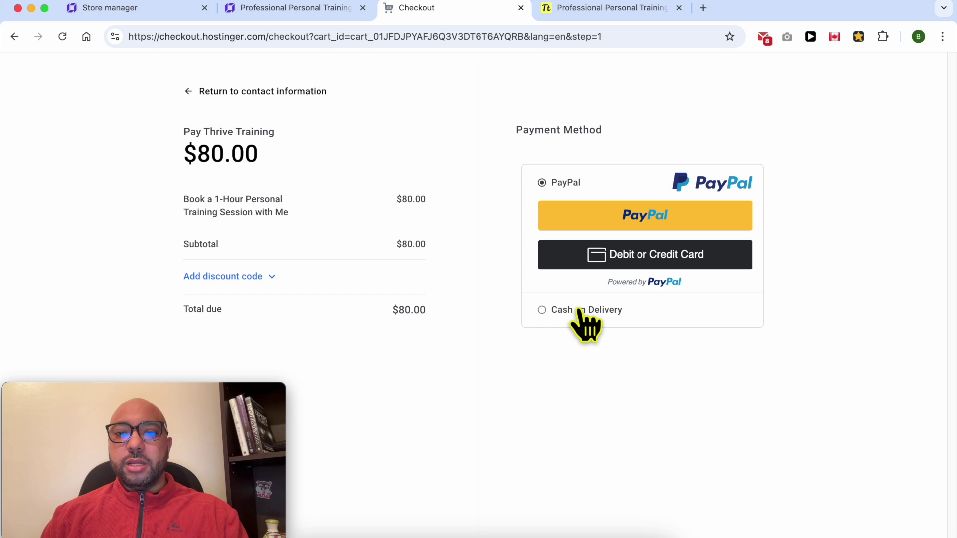
Place the order with Cash on Delivery as the payment method and review the order confirmation message
{"action": "left_click", "coordinate": [598, 312]}
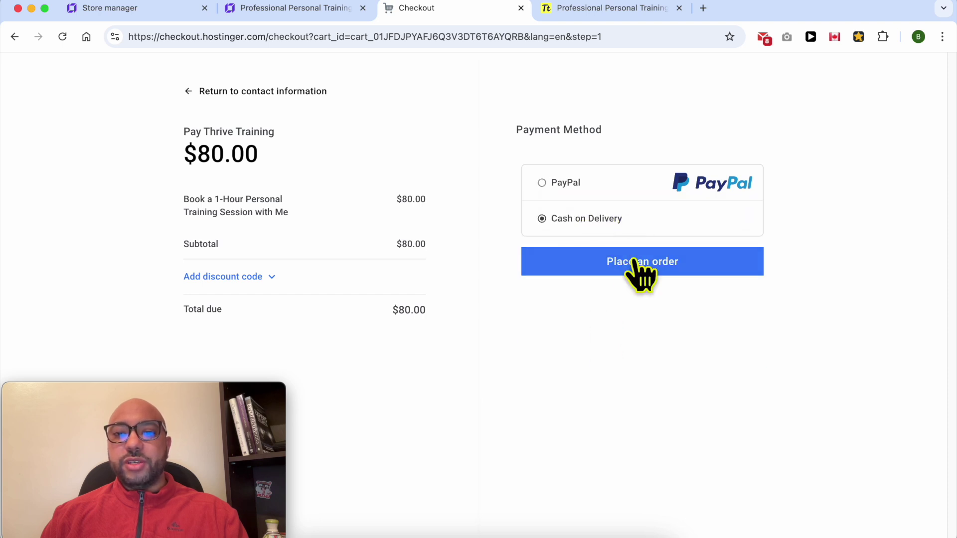
{"action": "left_click", "coordinate": [640, 263]}
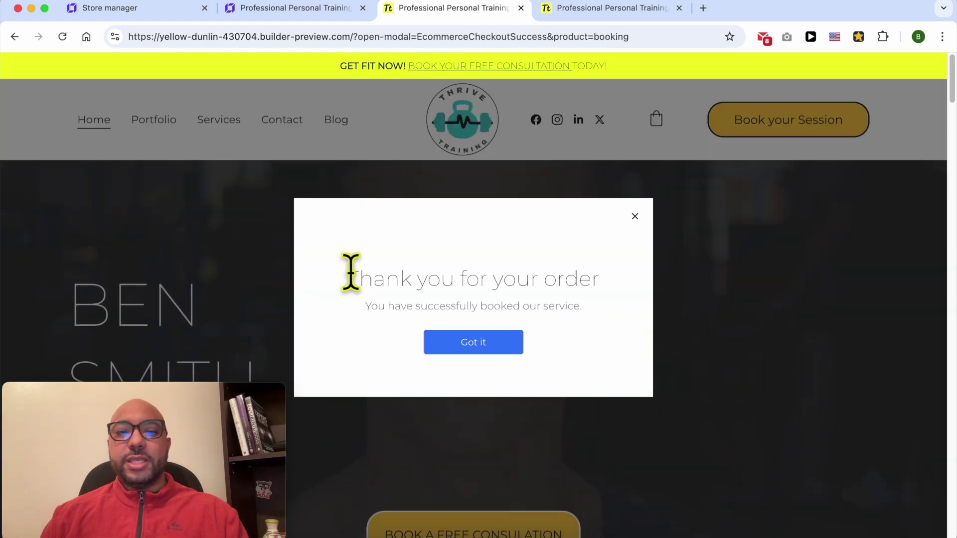
{"action": "left_click_drag", "start_coordinate": [351, 273], "coordinate": [608, 281]}
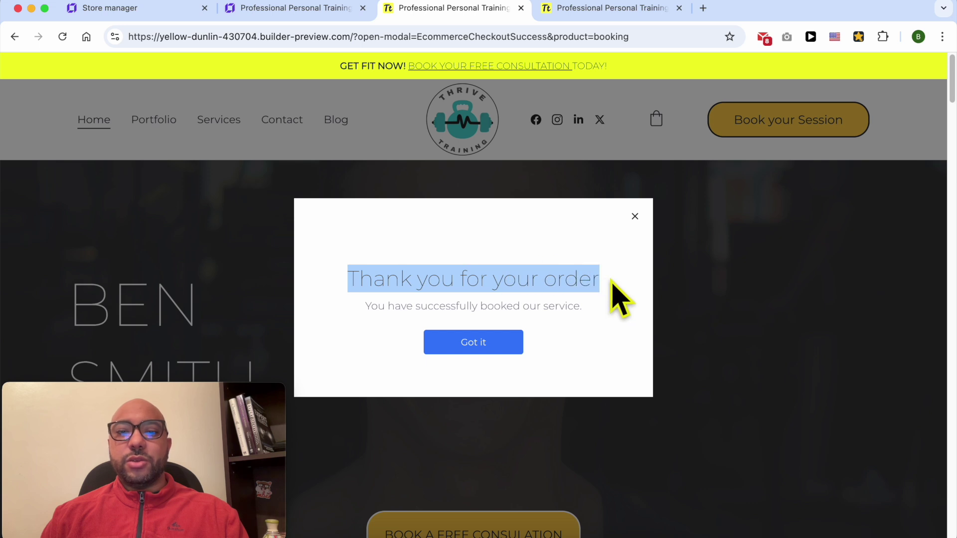
{"action": "left_click", "coordinate": [593, 274]}
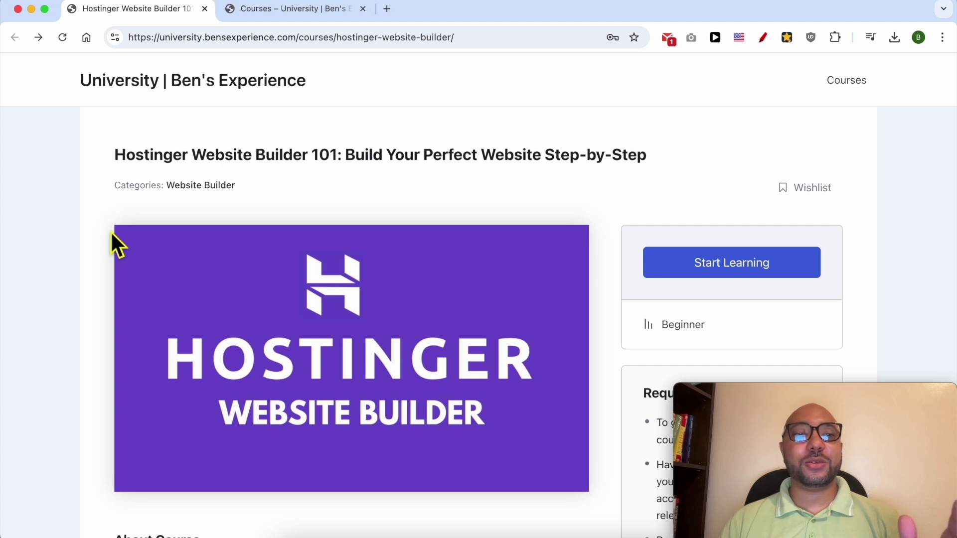
Review the Hostinger Website Builder 101 course page, from its title and description to the Getting Started lessons and module list
{"action": "left_click_drag", "start_coordinate": [114, 155], "coordinate": [317, 168]}
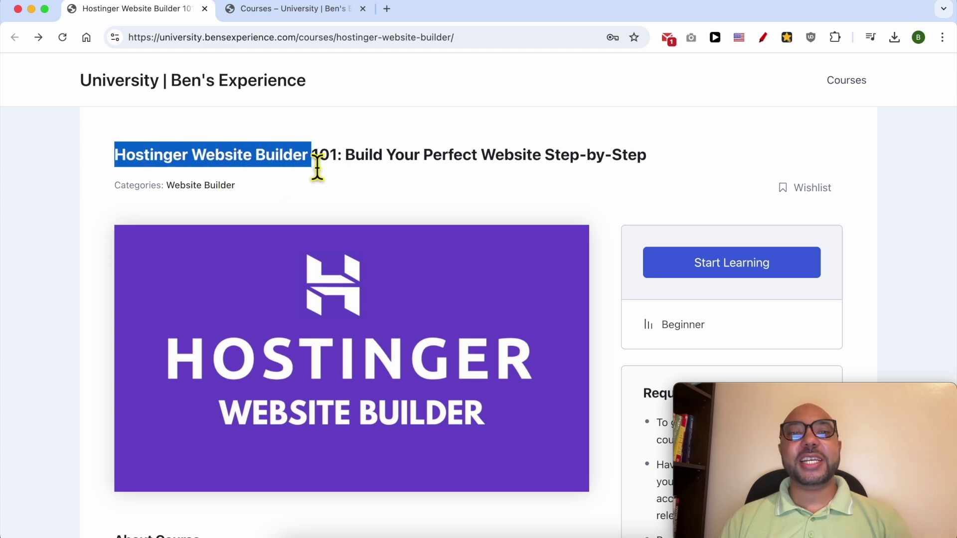
{"action": "scroll", "coordinate": [310, 183], "scroll_direction": "down", "scroll_amount": 2}
{"action": "scroll", "coordinate": [312, 189], "scroll_direction": "down", "scroll_amount": 6}
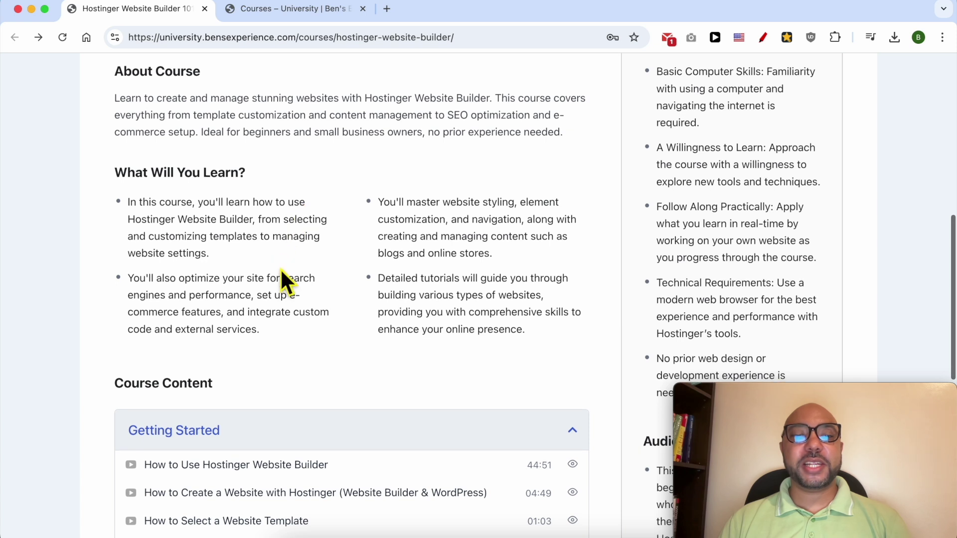
{"action": "scroll", "coordinate": [283, 277], "scroll_direction": "down", "scroll_amount": 4}
{"action": "scroll", "coordinate": [167, 284], "scroll_direction": "down", "scroll_amount": 3}
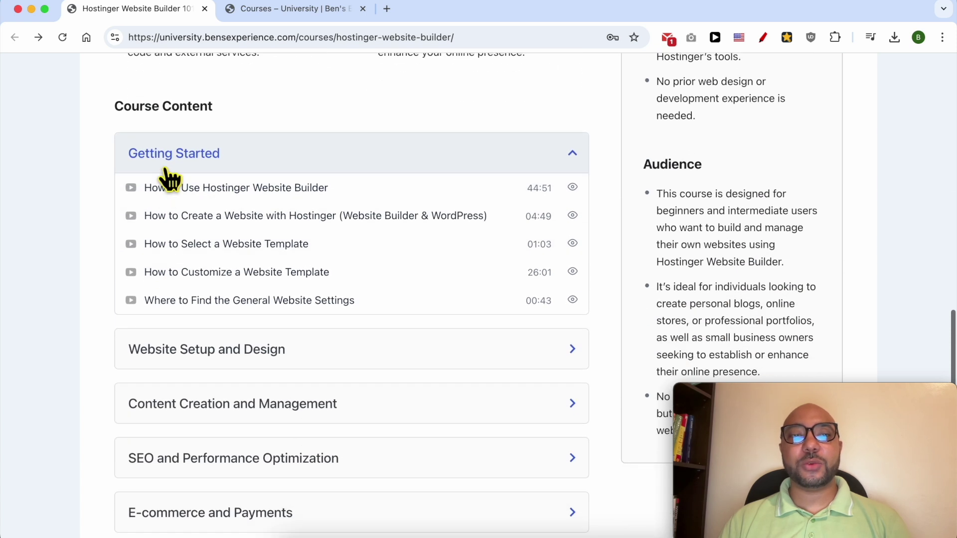
{"action": "scroll", "coordinate": [196, 299], "scroll_direction": "down", "scroll_amount": 3}
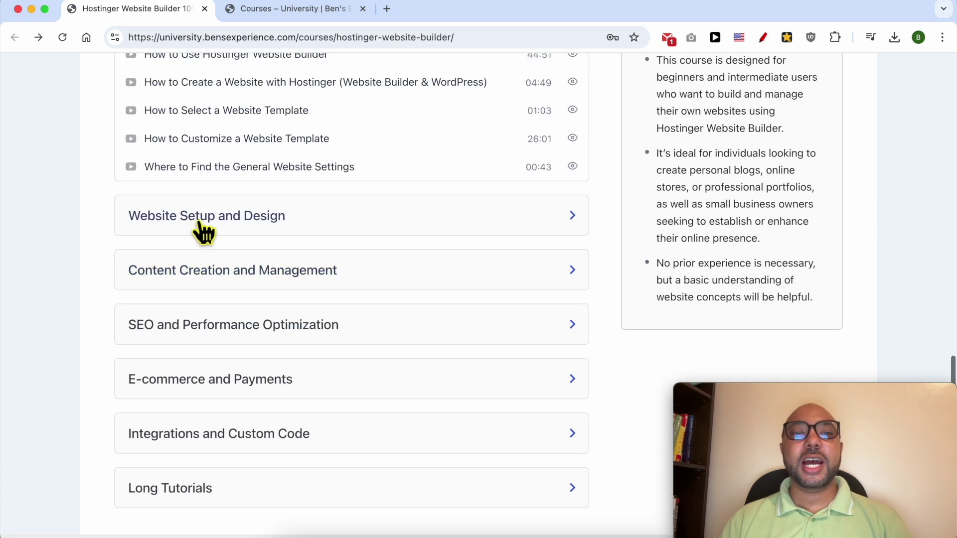
Expand the Website Setup and Design and Content Creation and Management modules and look through their lessons
{"action": "left_click", "coordinate": [205, 223]}
{"action": "scroll", "coordinate": [204, 243], "scroll_direction": "down", "scroll_amount": 3}
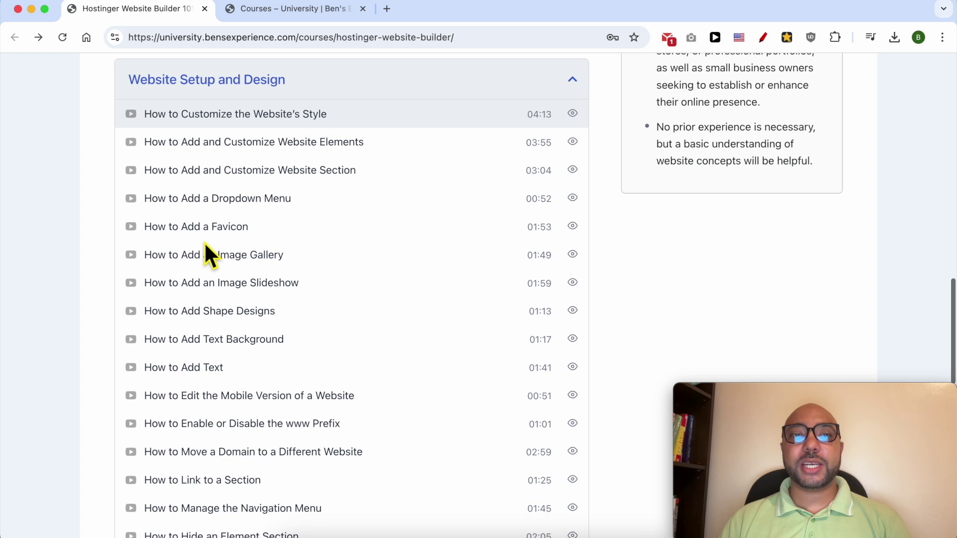
{"action": "scroll", "coordinate": [204, 243], "scroll_direction": "down", "scroll_amount": 3}
{"action": "scroll", "coordinate": [204, 242], "scroll_direction": "down", "scroll_amount": 12}
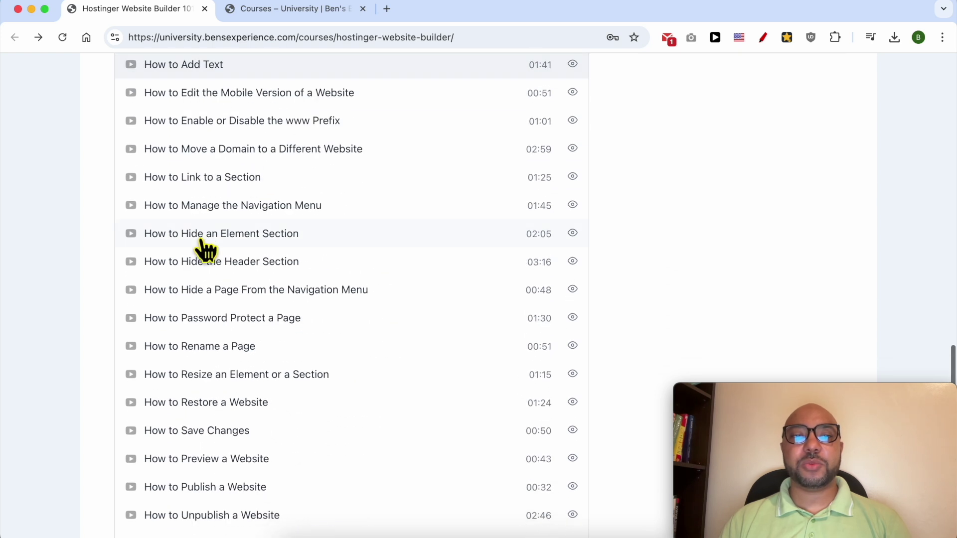
{"action": "left_click", "coordinate": [226, 213]}
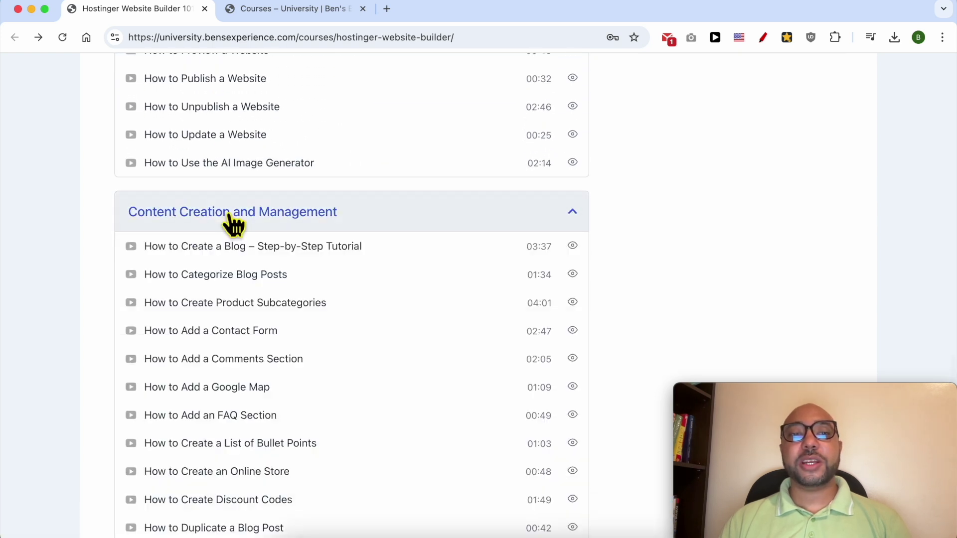
{"action": "scroll", "coordinate": [230, 219], "scroll_direction": "down", "scroll_amount": 3}
{"action": "scroll", "coordinate": [234, 224], "scroll_direction": "down", "scroll_amount": 9}
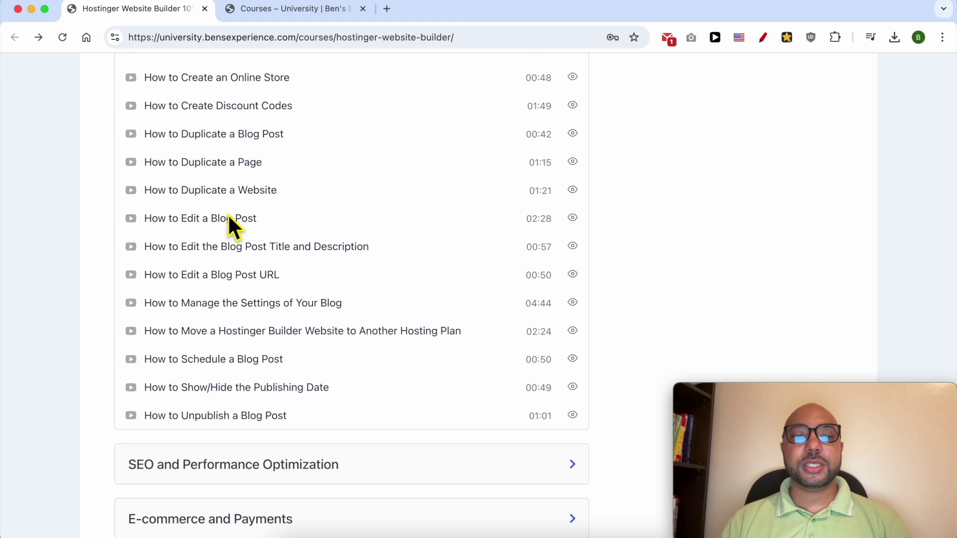
Expand the SEO and Performance Optimization and E-commerce and Payments modules and look through their lessons
{"action": "left_click", "coordinate": [230, 266]}
{"action": "scroll", "coordinate": [234, 277], "scroll_direction": "down", "scroll_amount": 3}
{"action": "scroll", "coordinate": [232, 278], "scroll_direction": "down", "scroll_amount": 1}
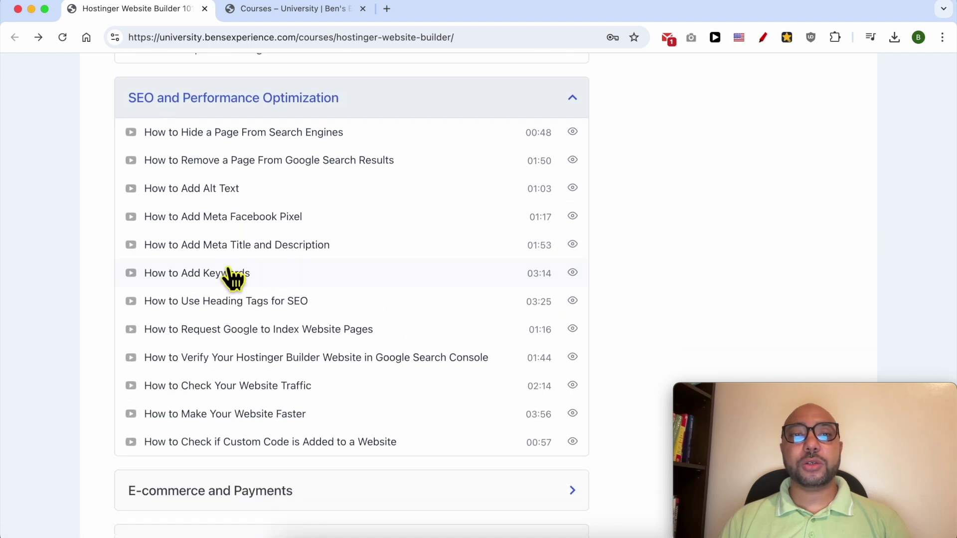
{"action": "scroll", "coordinate": [230, 304], "scroll_direction": "down", "scroll_amount": 4}
{"action": "left_click", "coordinate": [226, 343]}
{"action": "scroll", "coordinate": [249, 343], "scroll_direction": "down", "scroll_amount": 1}
{"action": "scroll", "coordinate": [263, 333], "scroll_direction": "down", "scroll_amount": 11}
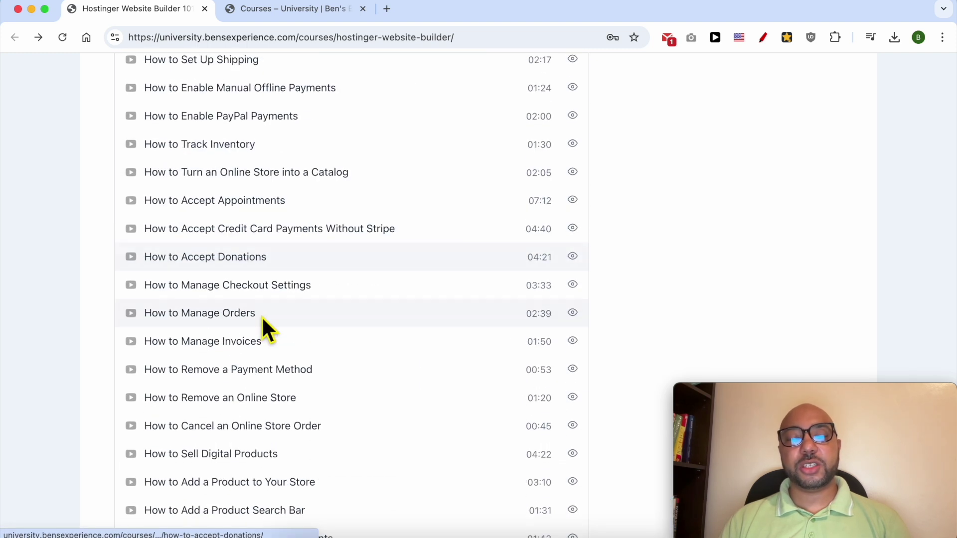
{"action": "scroll", "coordinate": [268, 327], "scroll_direction": "down", "scroll_amount": 8}
Expand the Integrations and Custom Code and Long Tutorials modules and look through their lessons
{"action": "left_click", "coordinate": [253, 373]}
{"action": "scroll", "coordinate": [252, 374], "scroll_direction": "down", "scroll_amount": 6}
{"action": "scroll", "coordinate": [256, 181], "scroll_direction": "down", "scroll_amount": 4}
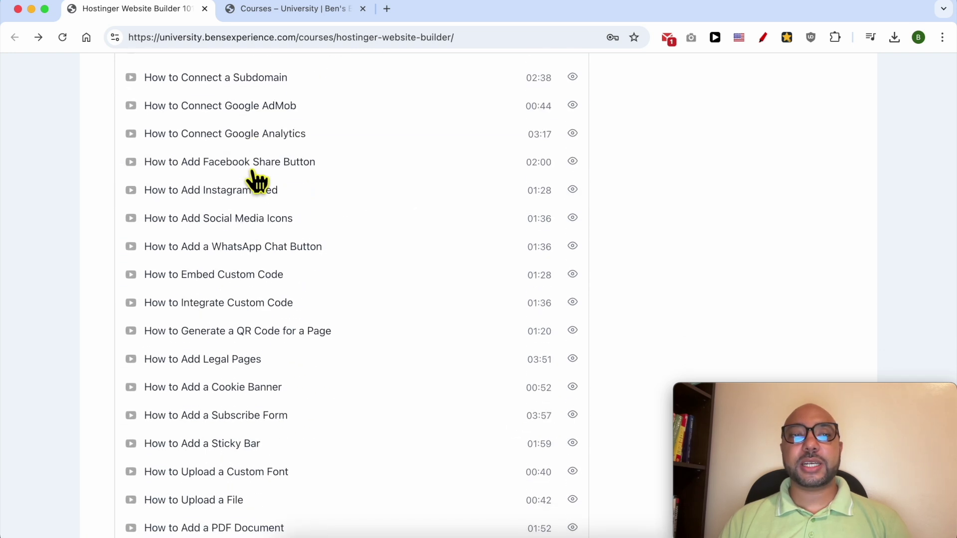
{"action": "scroll", "coordinate": [255, 181], "scroll_direction": "down", "scroll_amount": 4}
{"action": "scroll", "coordinate": [255, 180], "scroll_direction": "down", "scroll_amount": 1}
{"action": "scroll", "coordinate": [255, 181], "scroll_direction": "down", "scroll_amount": 6}
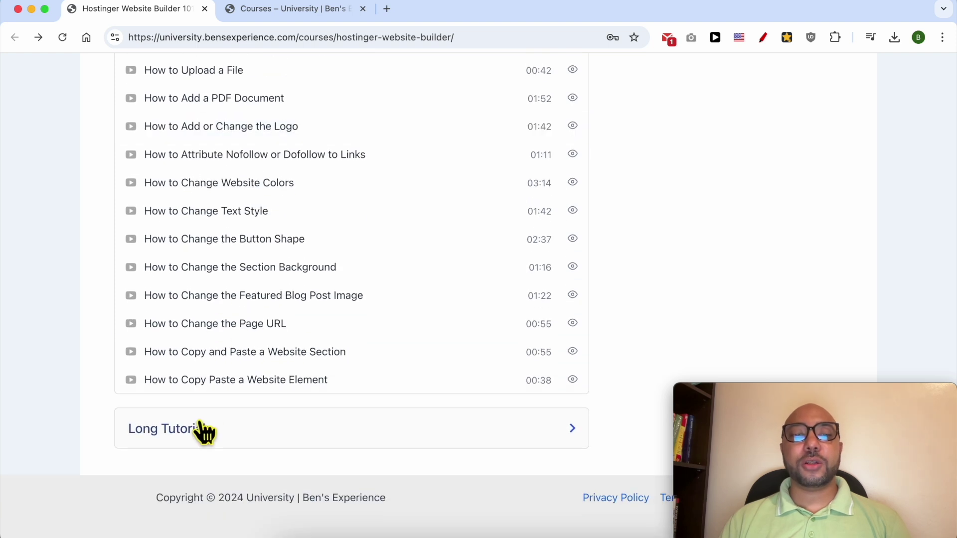
{"action": "left_click", "coordinate": [203, 428]}
{"action": "scroll", "coordinate": [214, 344], "scroll_direction": "down", "scroll_amount": 4}
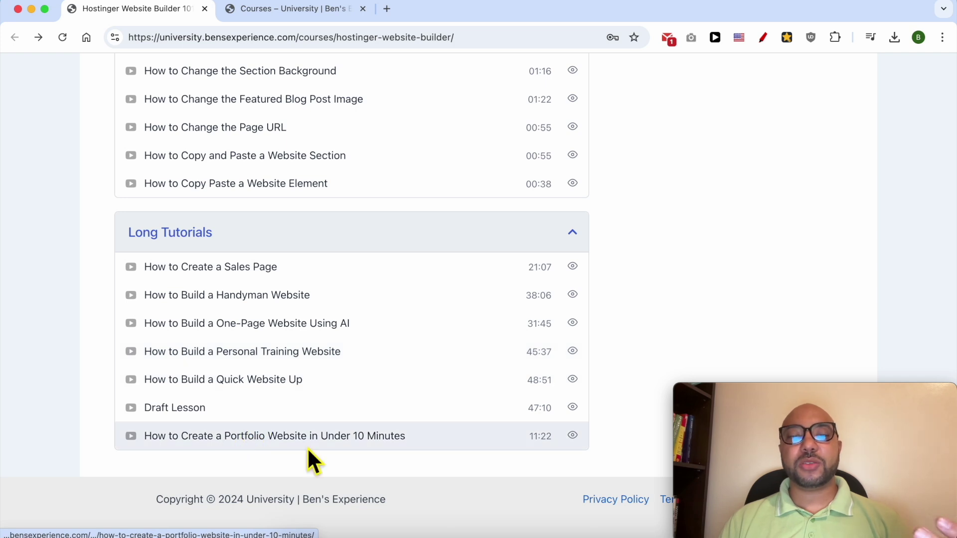
Switch from the Hostinger course page to the university's catalogue of all courses
{"action": "left_click", "coordinate": [278, 131]}
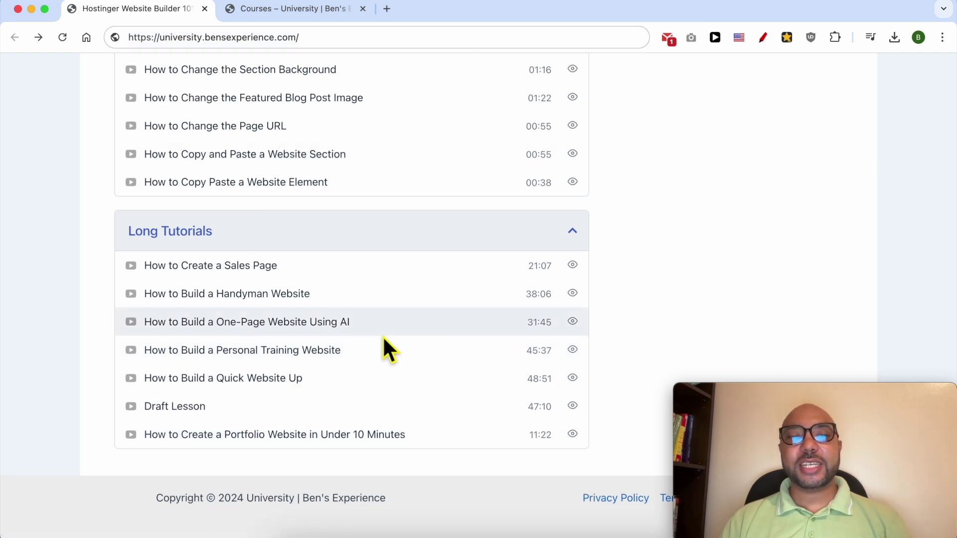
{"action": "scroll", "coordinate": [384, 340], "scroll_direction": "up", "scroll_amount": 20}
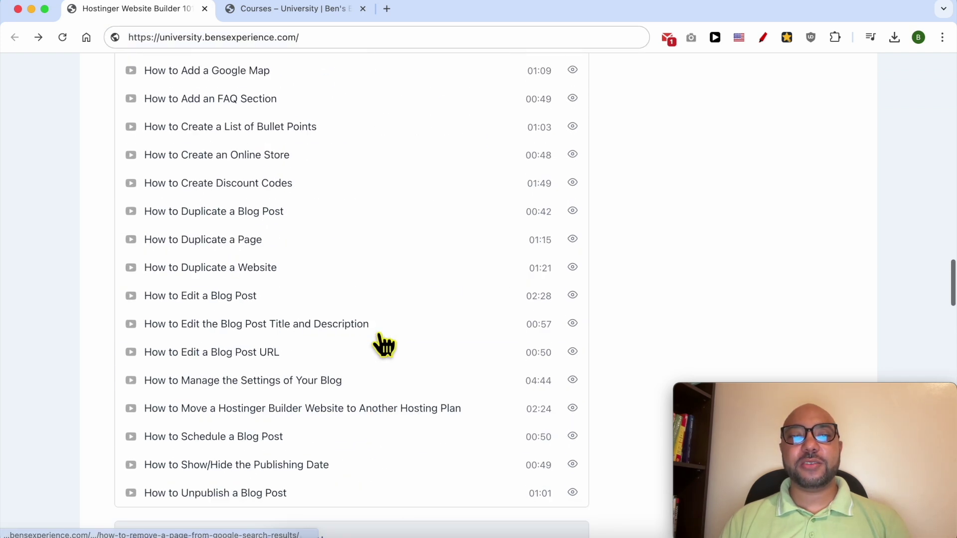
{"action": "left_click", "coordinate": [314, 9]}
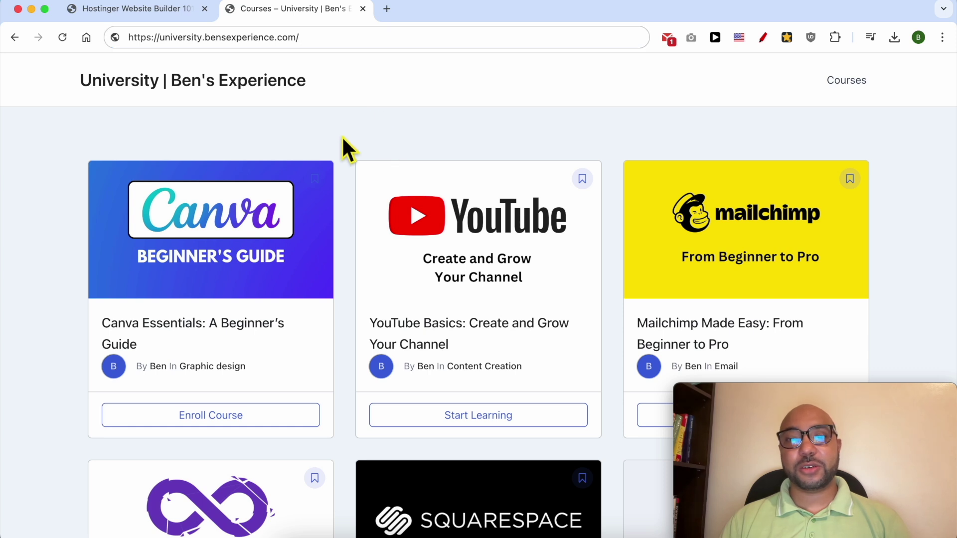
Look through the university's course catalogue down to the last course and highlight the site's web address
{"action": "scroll", "coordinate": [343, 139], "scroll_direction": "down", "scroll_amount": 15}
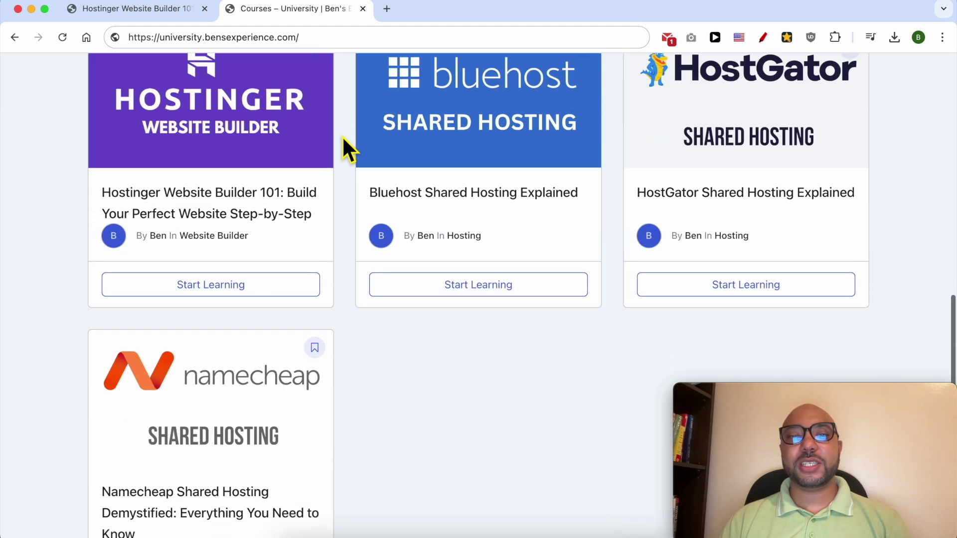
{"action": "scroll", "coordinate": [343, 139], "scroll_direction": "down", "scroll_amount": 3}
{"action": "left_click_drag", "start_coordinate": [159, 39], "coordinate": [331, 43]}
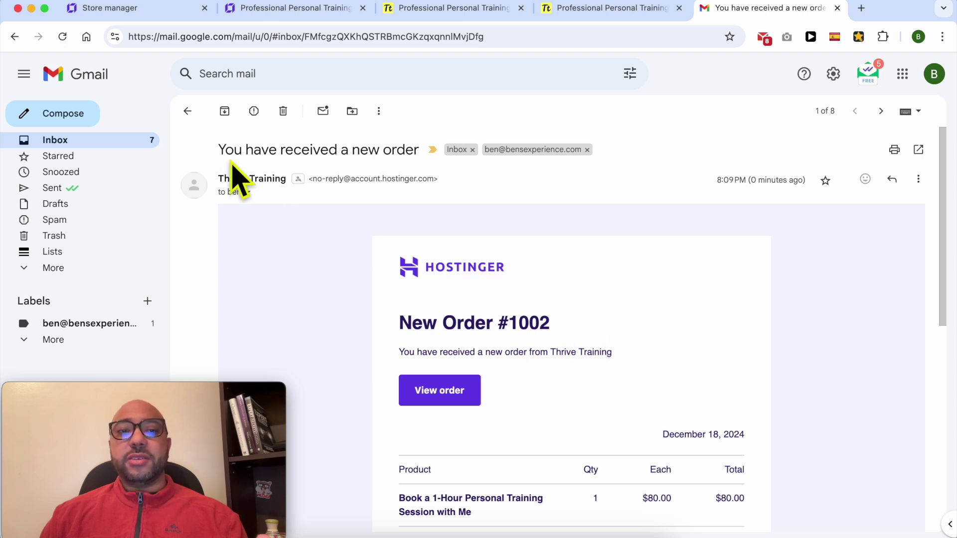
Check the subject and order number in the store owner's new-order email and open the order in the store manager
{"action": "left_click_drag", "start_coordinate": [218, 149], "coordinate": [418, 148]}
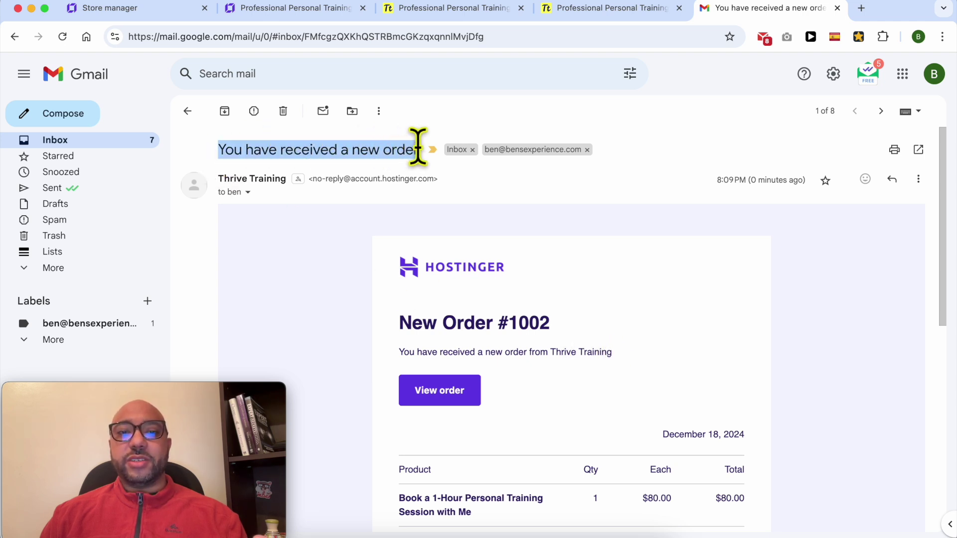
{"action": "scroll", "coordinate": [560, 352], "scroll_direction": "down", "scroll_amount": 3}
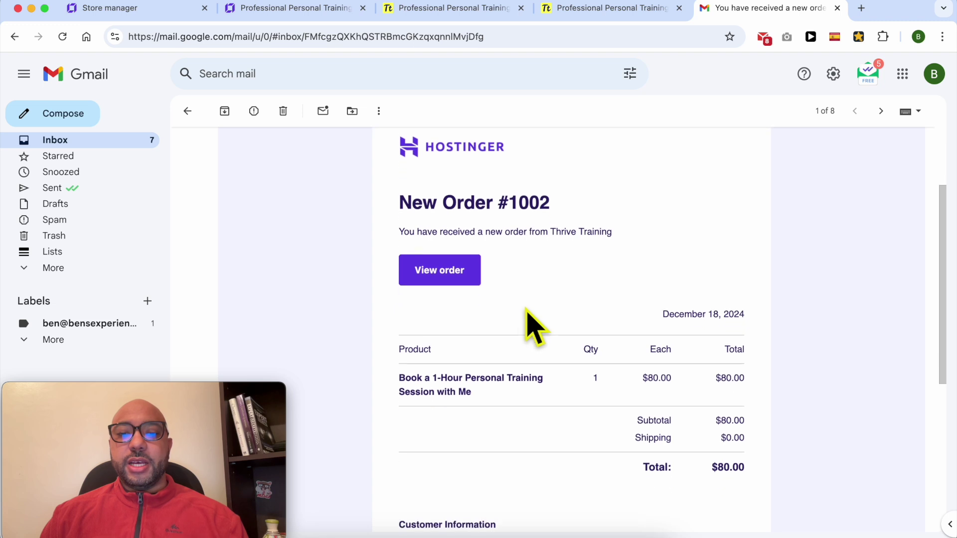
{"action": "triple_click", "coordinate": [525, 215]}
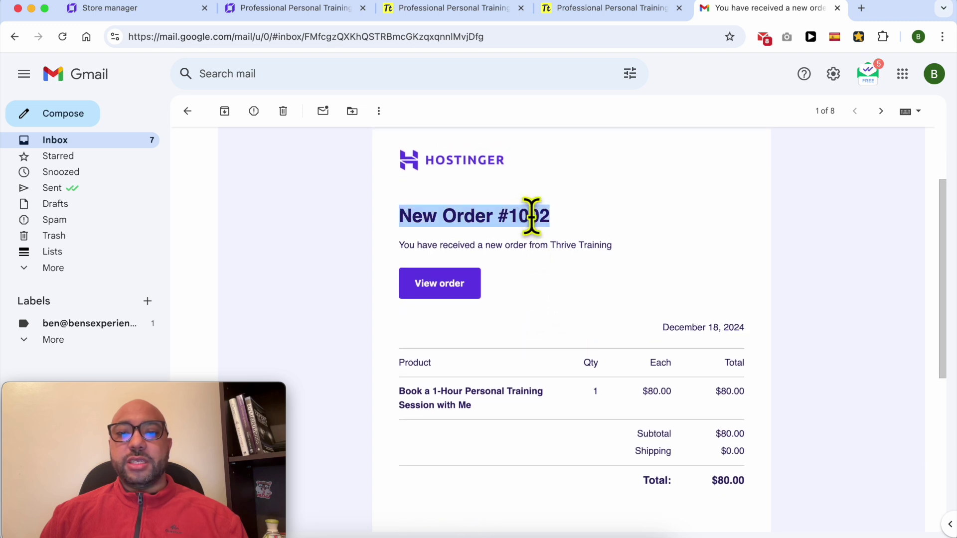
{"action": "double_click", "coordinate": [529, 217]}
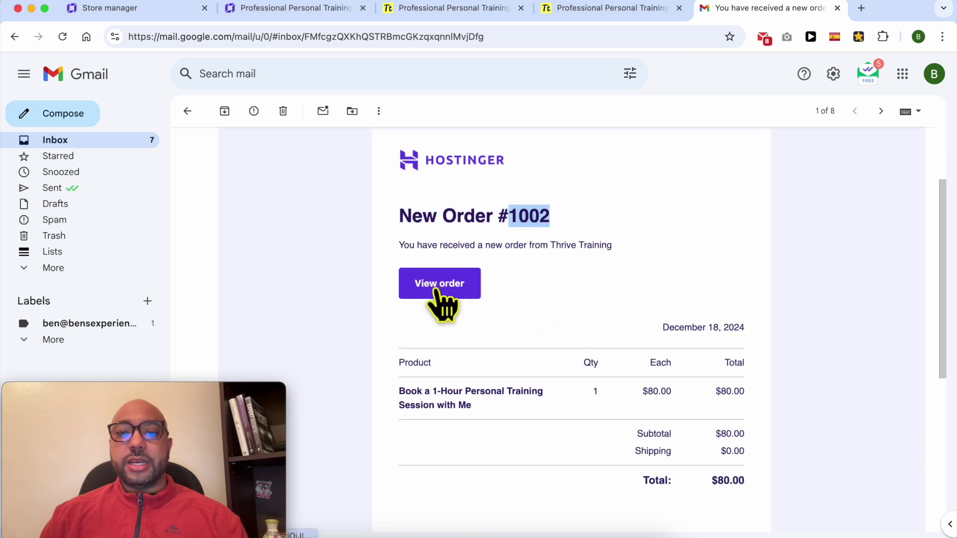
{"action": "left_click", "coordinate": [454, 283]}
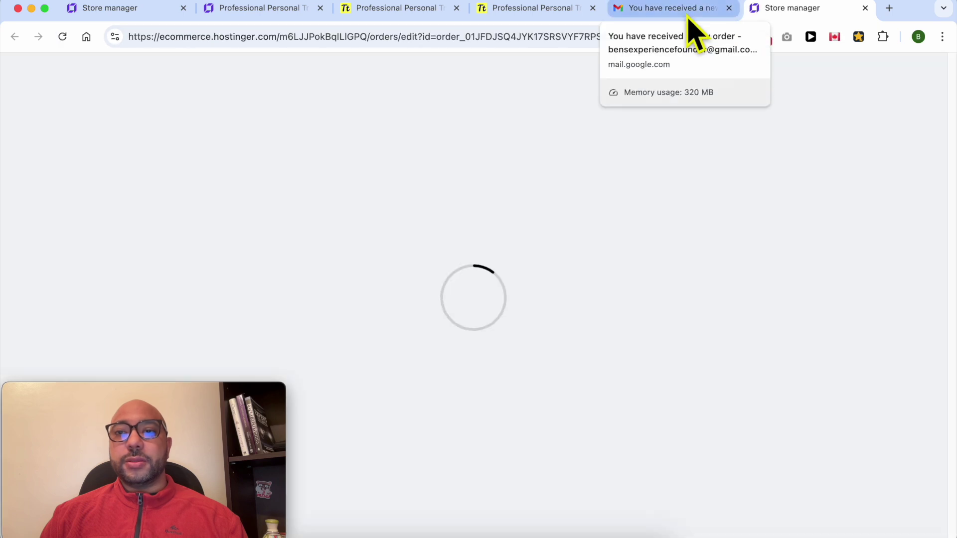
Return to the new-order email and check the booked product, order total and customer information
{"action": "left_click", "coordinate": [688, 16]}
{"action": "triple_click", "coordinate": [463, 403]}
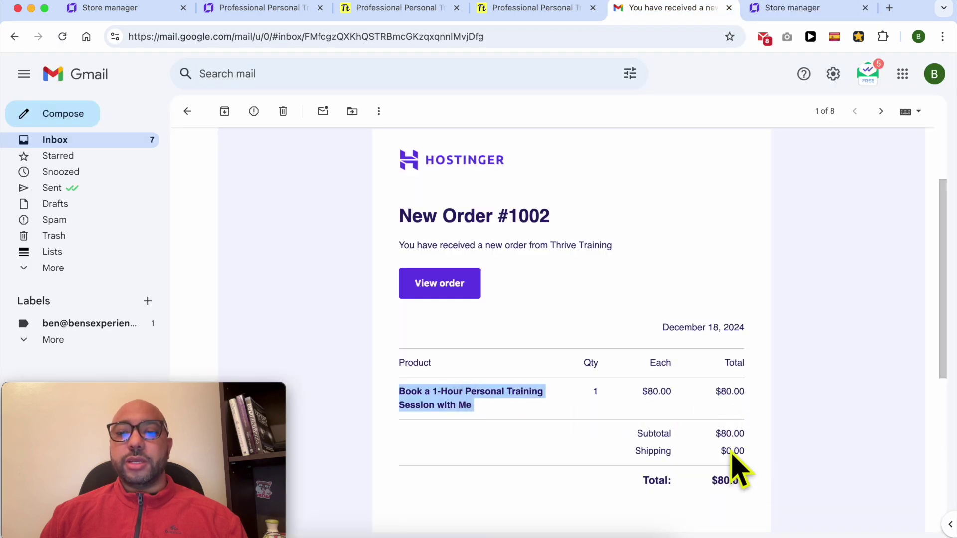
{"action": "double_click", "coordinate": [731, 480]}
{"action": "scroll", "coordinate": [647, 436], "scroll_direction": "down", "scroll_amount": 1}
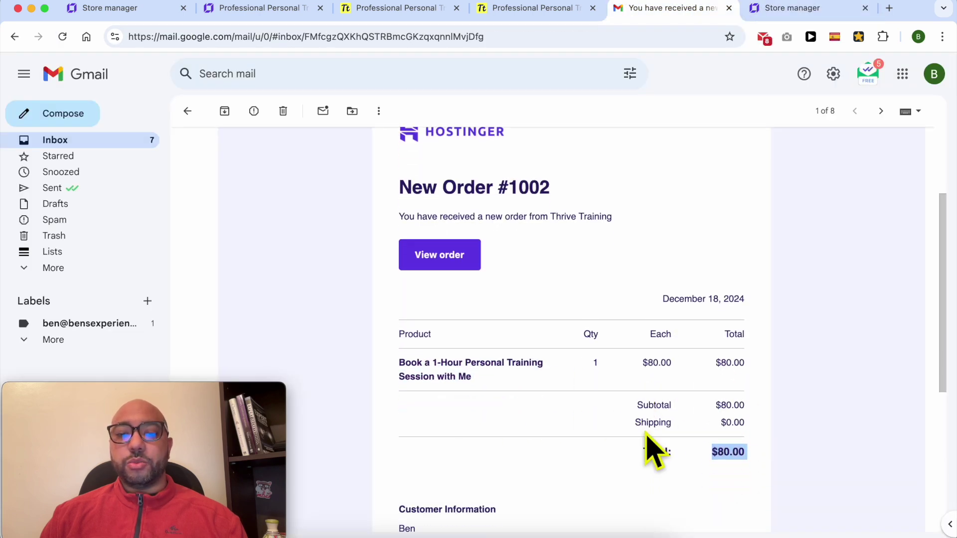
{"action": "triple_click", "coordinate": [439, 517]}
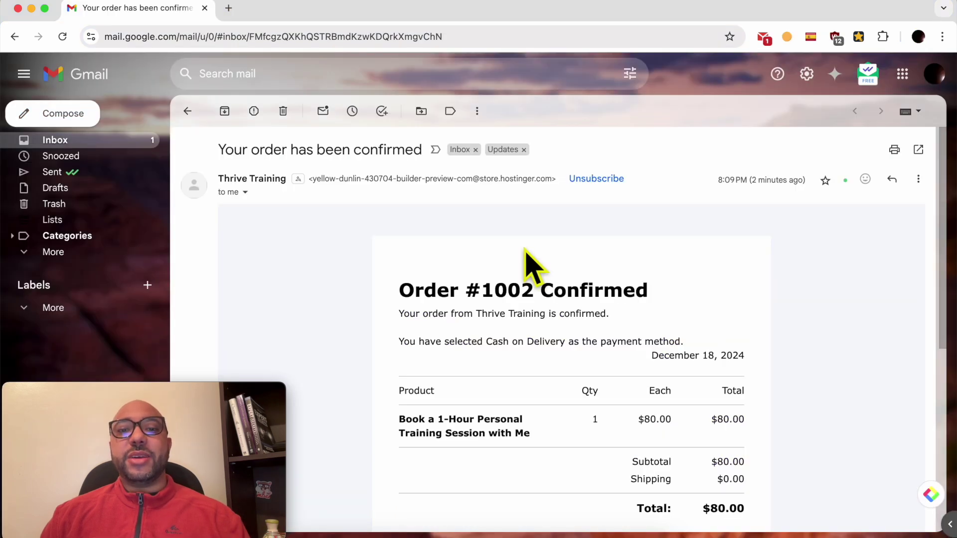
Examine the customer's order confirmation email, checking its subject, order number, booked product, payment method and order date
{"action": "left_click_drag", "start_coordinate": [218, 150], "coordinate": [412, 149]}
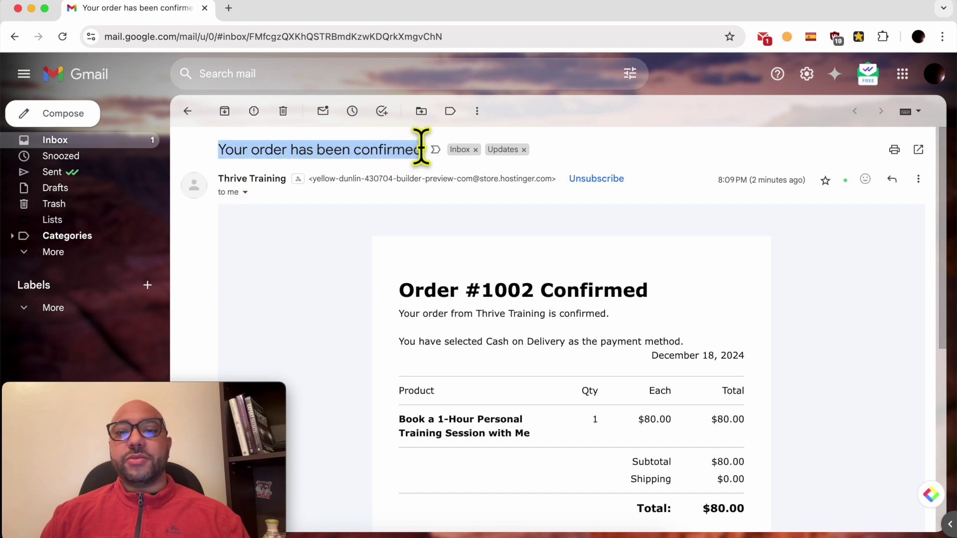
{"action": "double_click", "coordinate": [514, 293]}
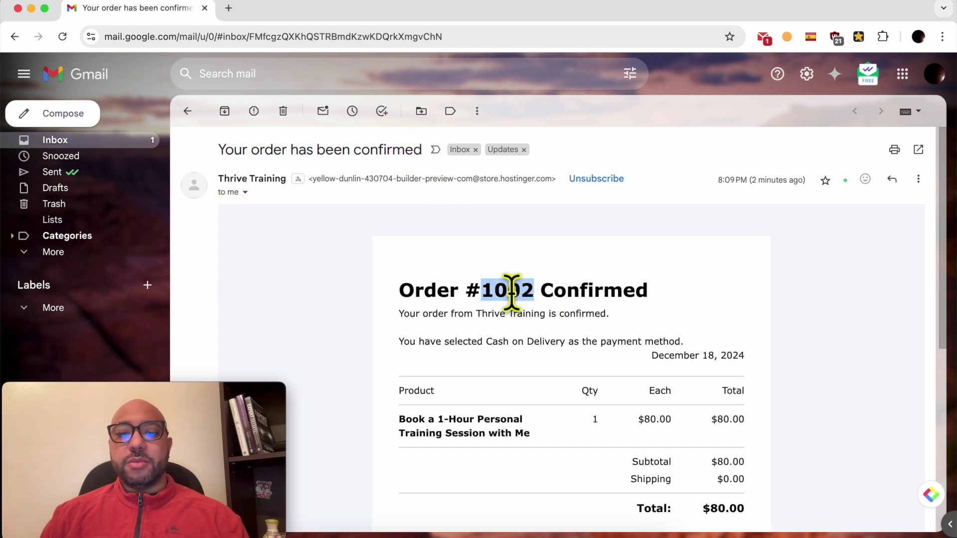
{"action": "triple_click", "coordinate": [483, 427]}
{"action": "scroll", "coordinate": [568, 438], "scroll_direction": "down", "scroll_amount": 1}
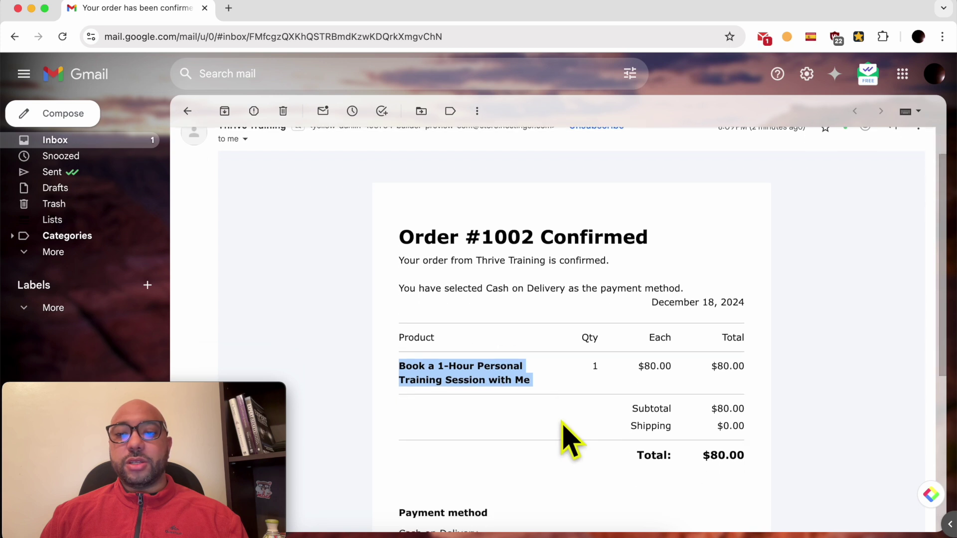
{"action": "scroll", "coordinate": [562, 421], "scroll_direction": "down", "scroll_amount": 2}
{"action": "left_click_drag", "start_coordinate": [478, 467], "coordinate": [399, 433]}
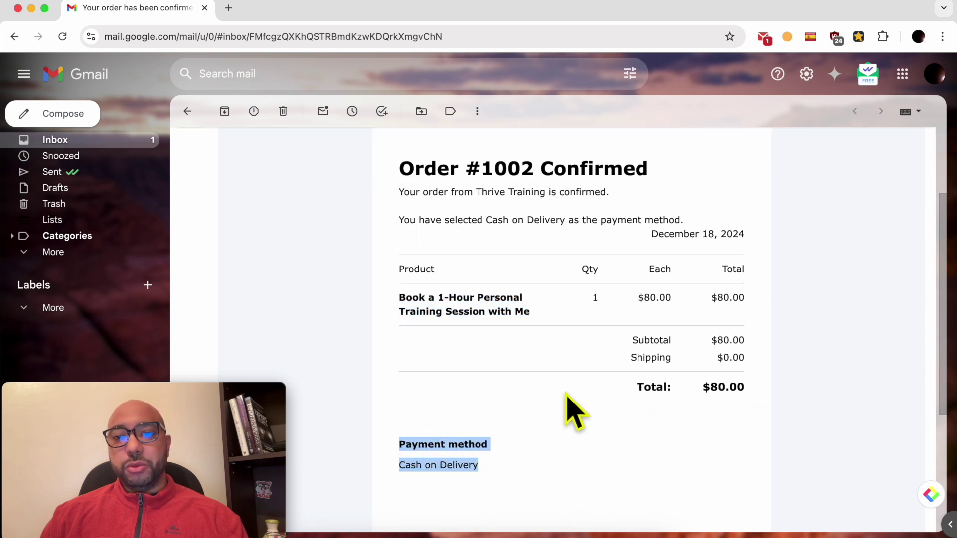
{"action": "left_click", "coordinate": [716, 228]}
{"action": "triple_click", "coordinate": [718, 229]}
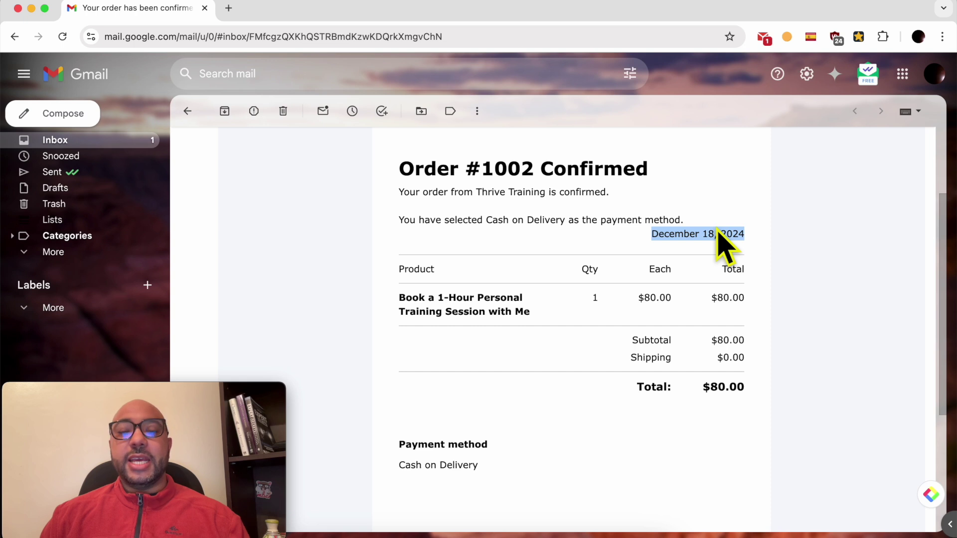